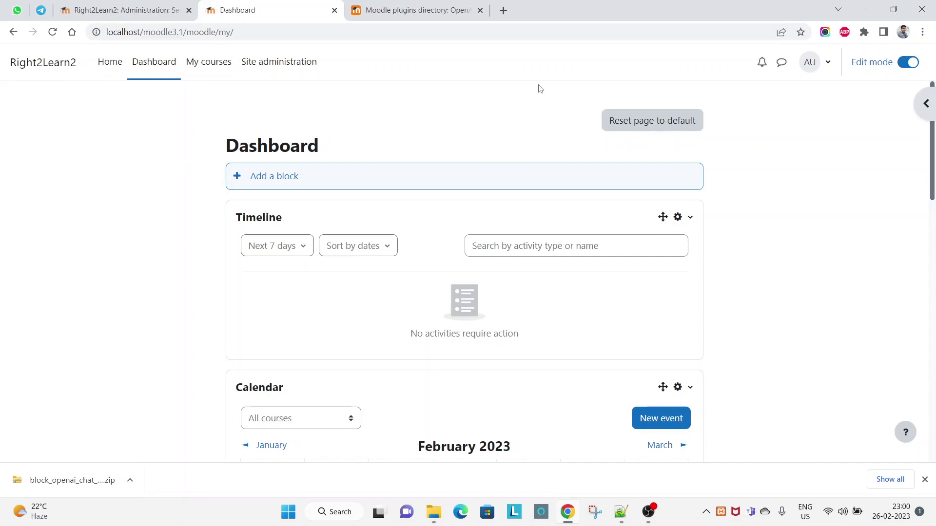
Browse the OpenAI Chat Block plugin page and the Moodle dashboard tab.
{"action": "left_click", "coordinate": [439, 8]}
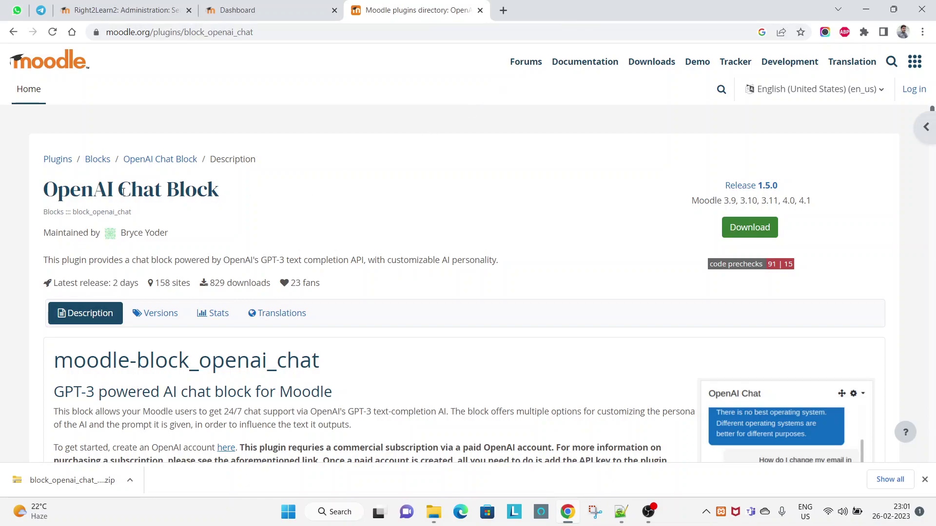
{"action": "double_click", "coordinate": [53, 189]}
{"action": "left_click", "coordinate": [53, 189]}
{"action": "left_click", "coordinate": [289, 4]}
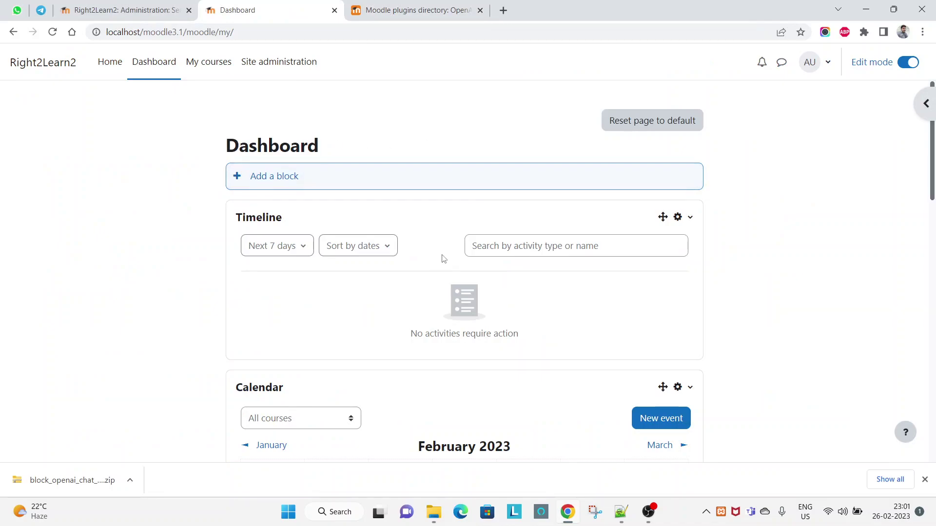
{"action": "scroll", "coordinate": [442, 259], "scroll_direction": "down", "scroll_amount": 5}
{"action": "key", "text": "ctrl+Tab"}
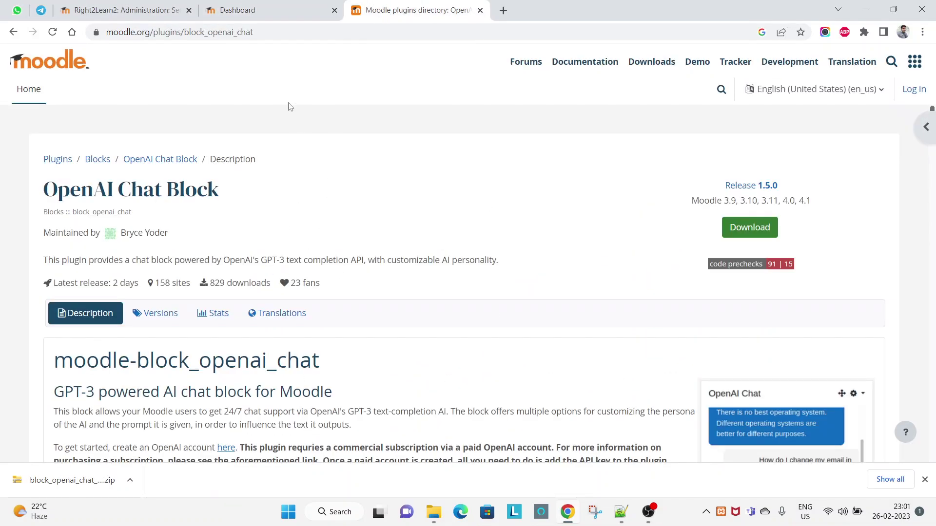
Download the OpenAI Chat Block plugin zip and go back to the Moodle dashboard.
{"action": "left_click", "coordinate": [287, 4]}
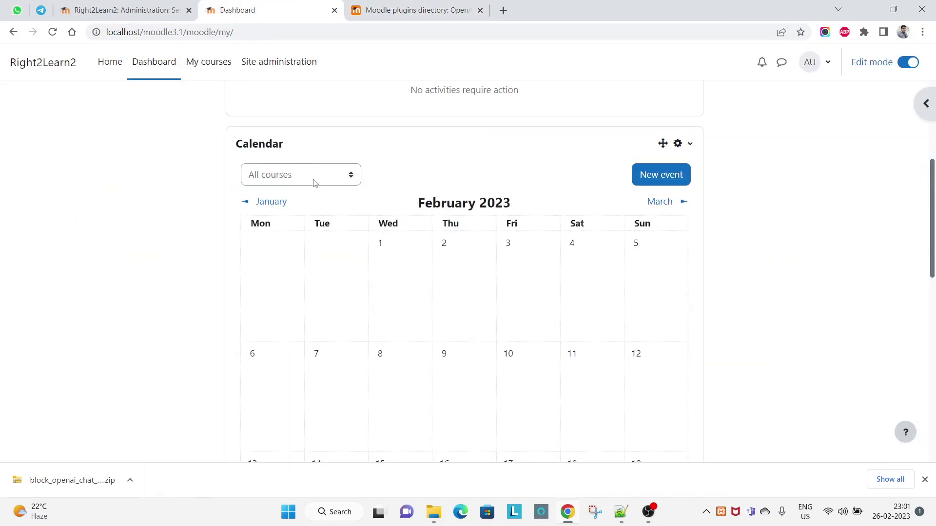
{"action": "left_click", "coordinate": [403, 10]}
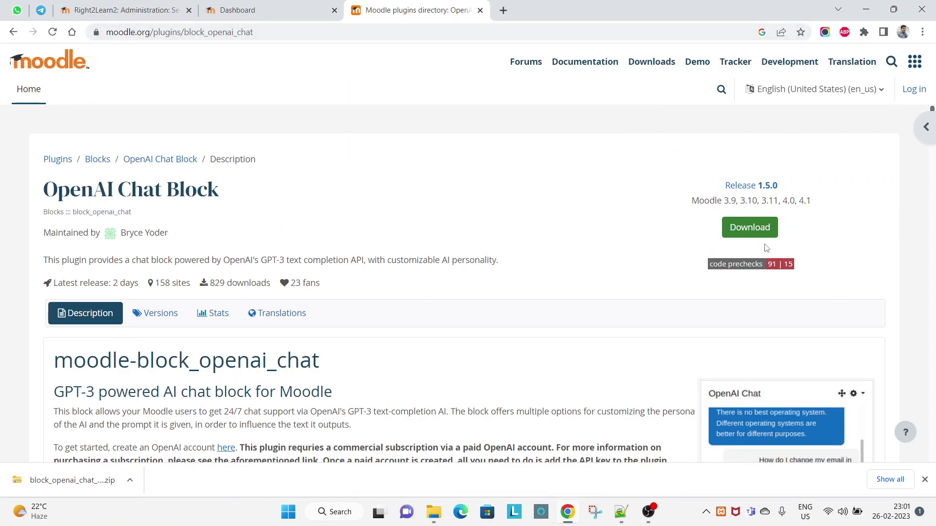
{"action": "left_click", "coordinate": [756, 234]}
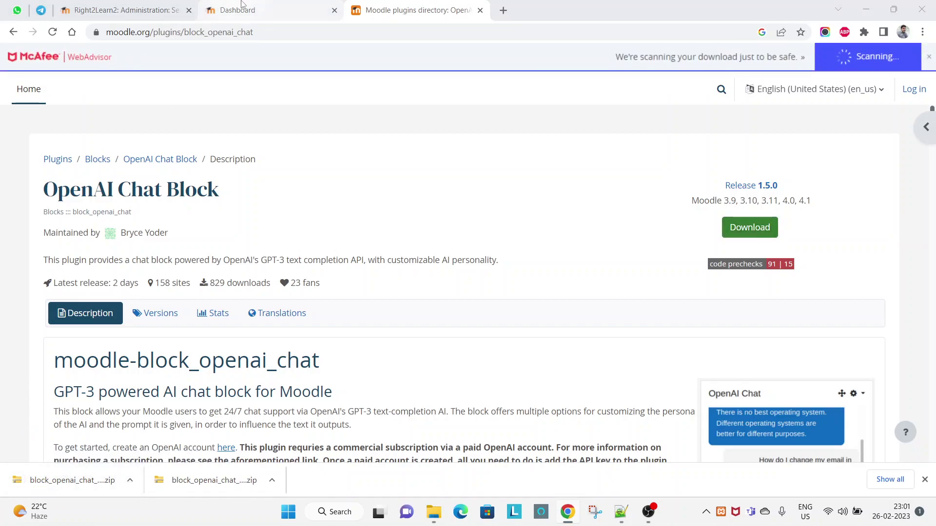
{"action": "left_click", "coordinate": [232, 5]}
{"action": "scroll", "coordinate": [210, 111], "scroll_direction": "up", "scroll_amount": 5}
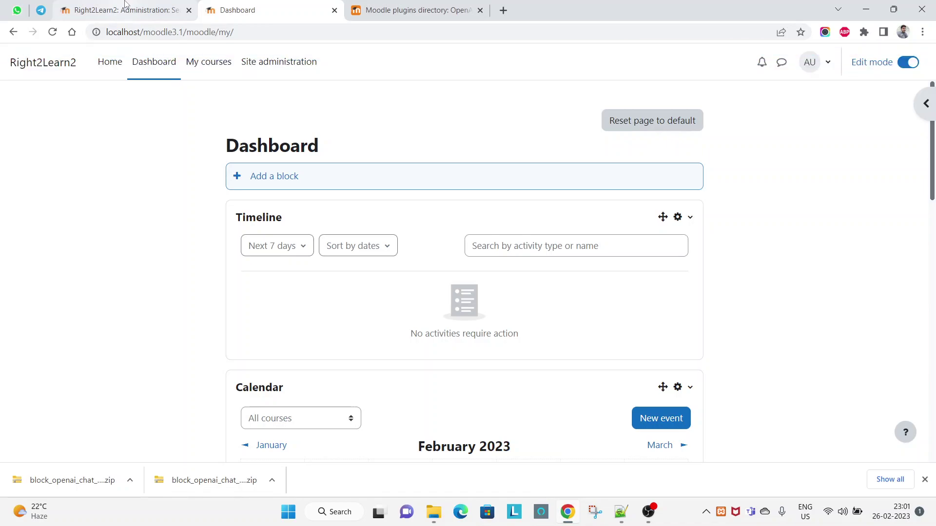
Upload the OpenAI Chat Block zip under Site administration > Plugins > Install plugins and install it.
{"action": "left_click", "coordinate": [264, 77]}
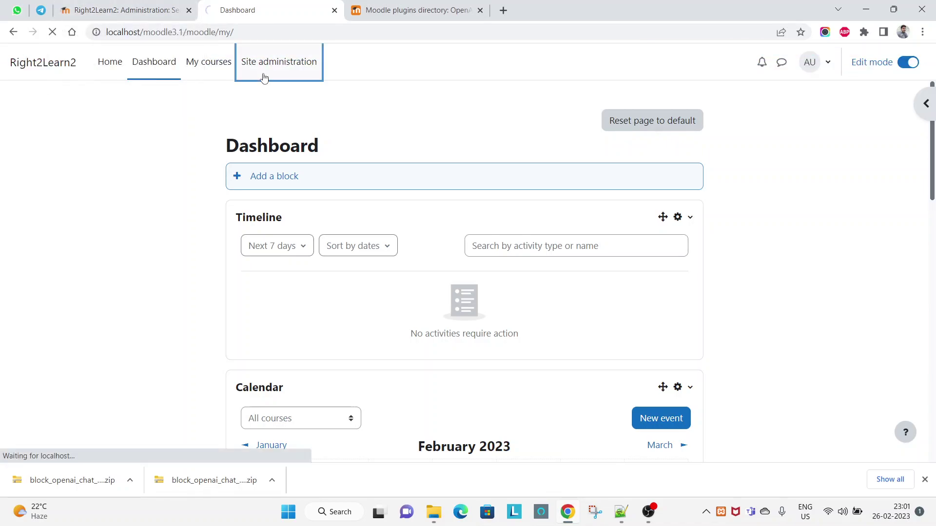
{"action": "left_click", "coordinate": [266, 165]}
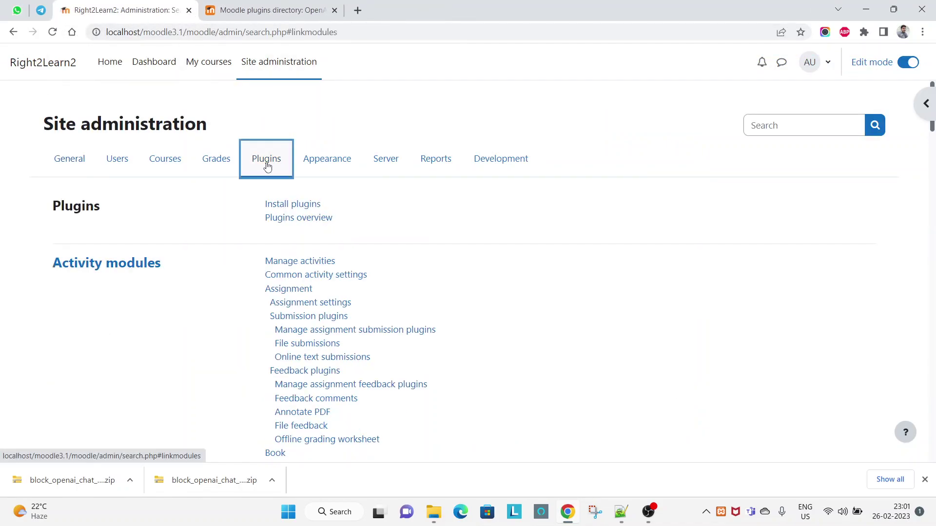
{"action": "left_click", "coordinate": [295, 205]}
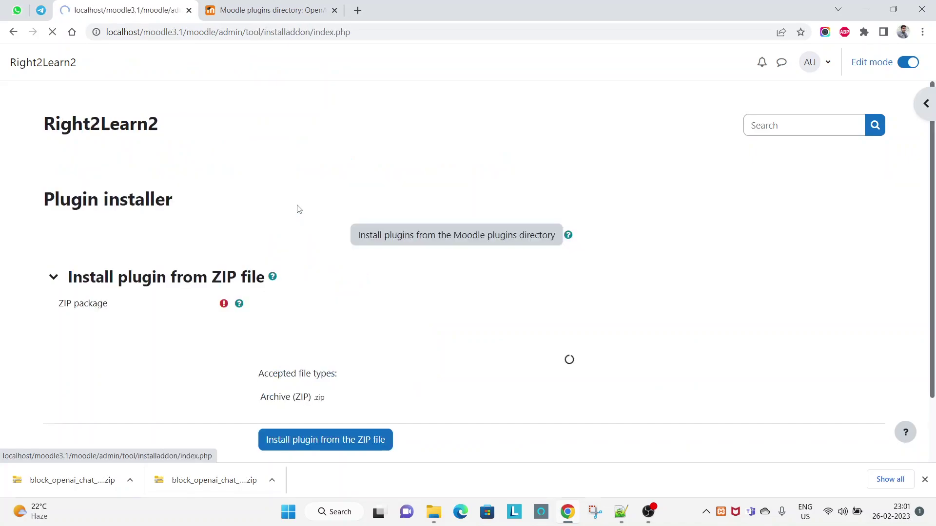
{"action": "left_click_drag", "start_coordinate": [35, 479], "coordinate": [379, 361]}
{"action": "scroll", "coordinate": [379, 359], "scroll_direction": "down", "scroll_amount": 2}
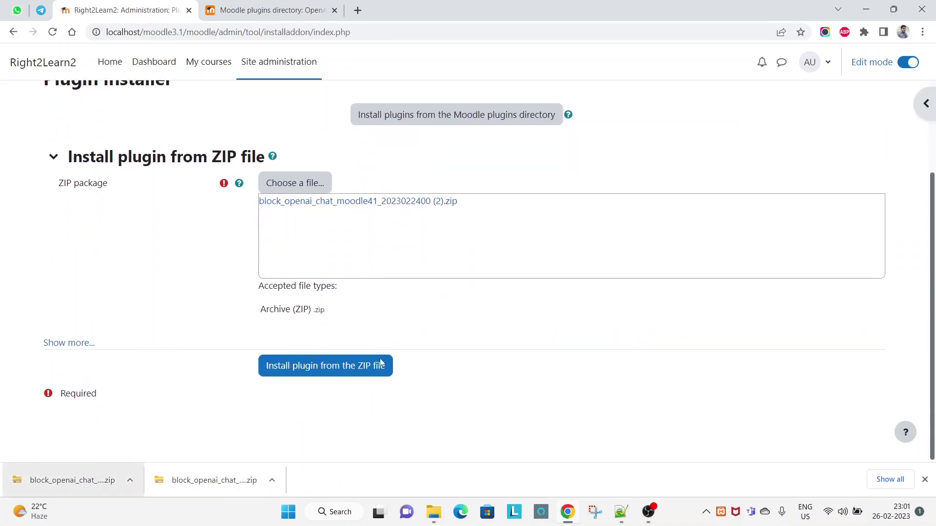
{"action": "left_click", "coordinate": [314, 369]}
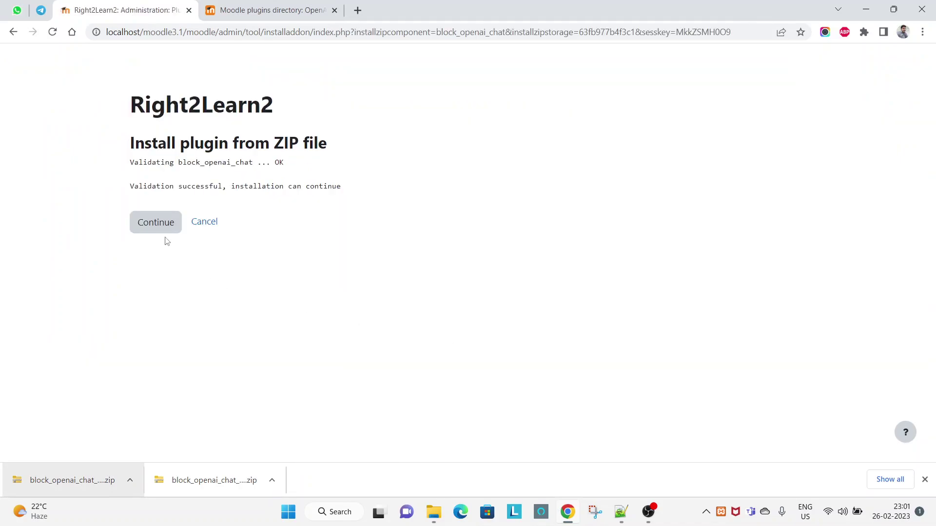
Continue past validation and server checks, and upgrade the Moodle database.
{"action": "left_click", "coordinate": [155, 227]}
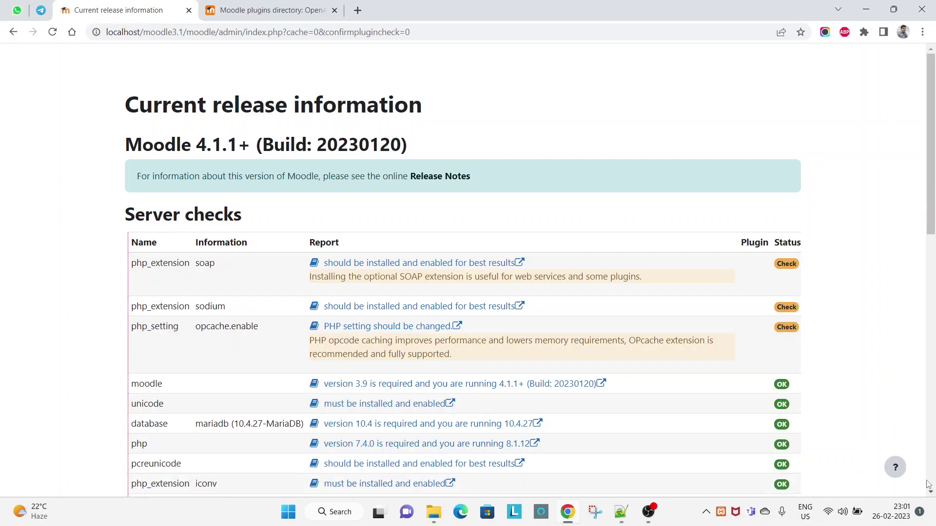
{"action": "scroll", "coordinate": [566, 264], "scroll_direction": "down", "scroll_amount": 13}
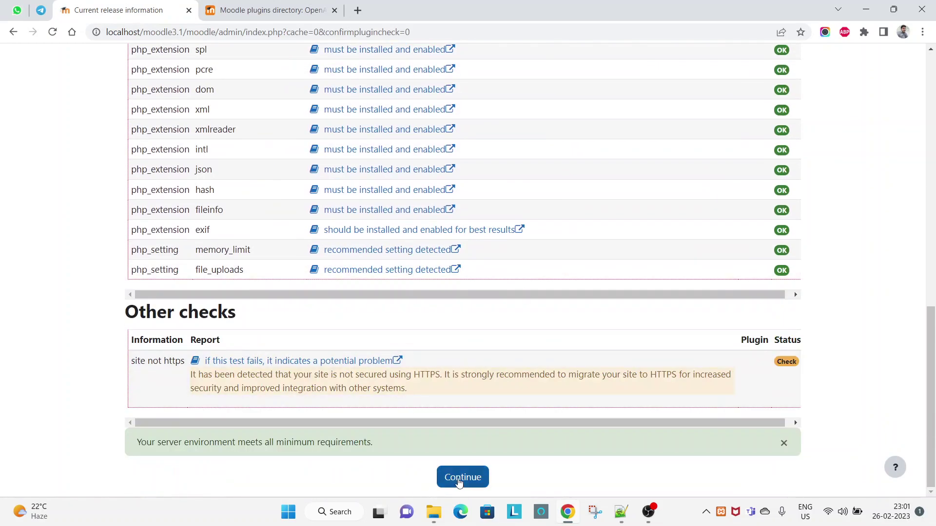
{"action": "left_click", "coordinate": [459, 482]}
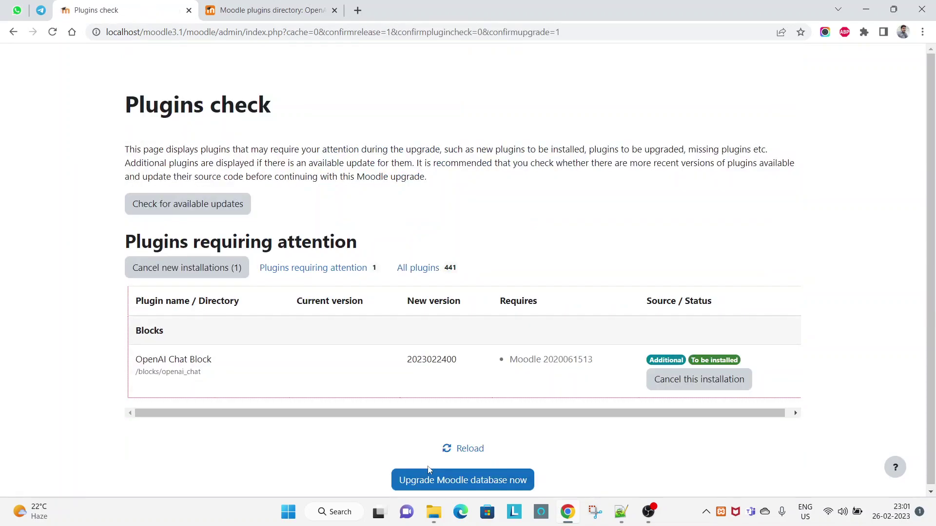
{"action": "left_click", "coordinate": [434, 487]}
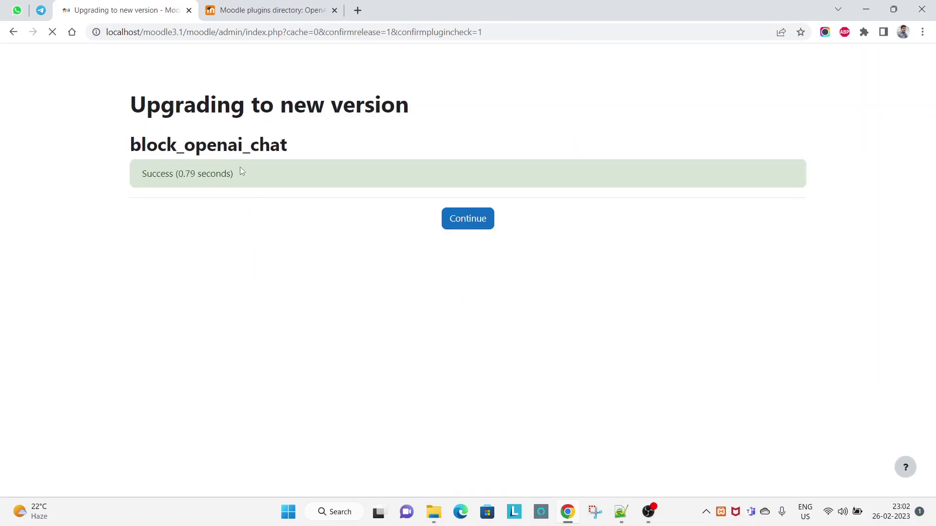
{"action": "left_click", "coordinate": [463, 222]}
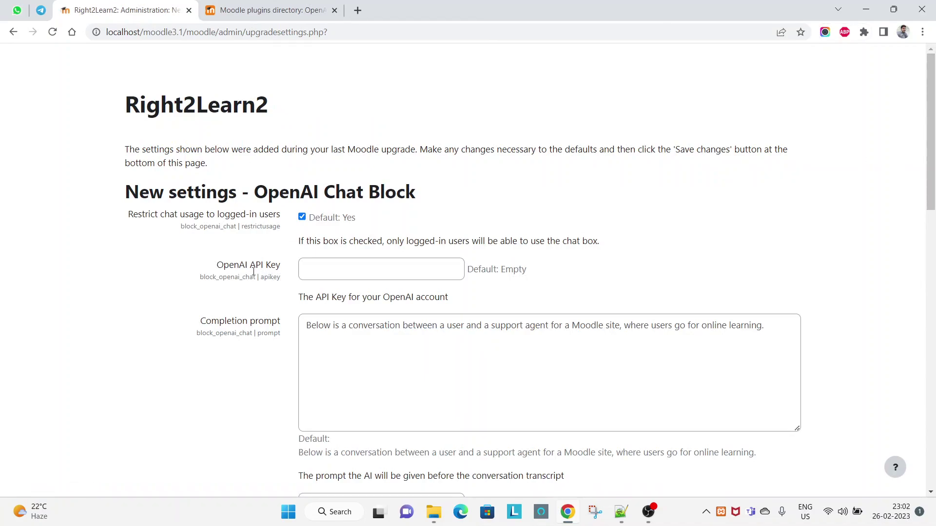
Paste the label text 'OpenAI API Key' into the API Key setting.
{"action": "double_click", "coordinate": [226, 265]}
{"action": "triple_click", "coordinate": [265, 267]}
{"action": "key", "text": "ctrl+c"}
{"action": "left_click", "coordinate": [343, 276]}
{"action": "key", "text": "ctrl+v"}
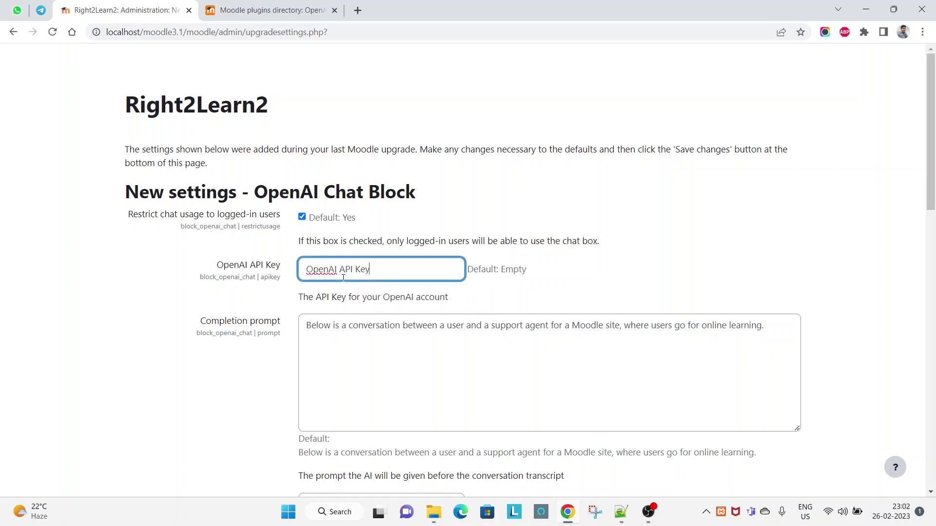
Look over the Completion prompt setting below the API key.
{"action": "scroll", "coordinate": [508, 272], "scroll_direction": "down", "scroll_amount": 3}
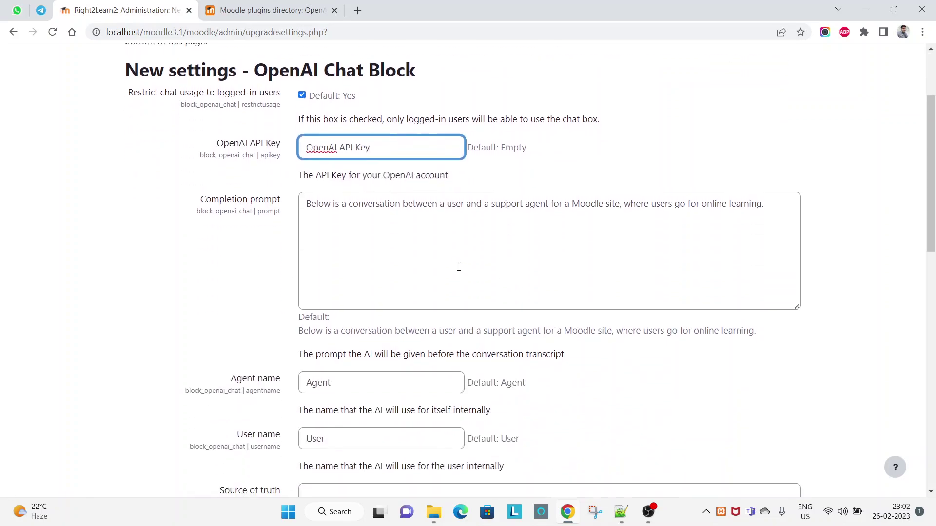
{"action": "left_click", "coordinate": [415, 236]}
{"action": "scroll", "coordinate": [411, 239], "scroll_direction": "down", "scroll_amount": 5}
{"action": "scroll", "coordinate": [410, 238], "scroll_direction": "up", "scroll_amount": 5}
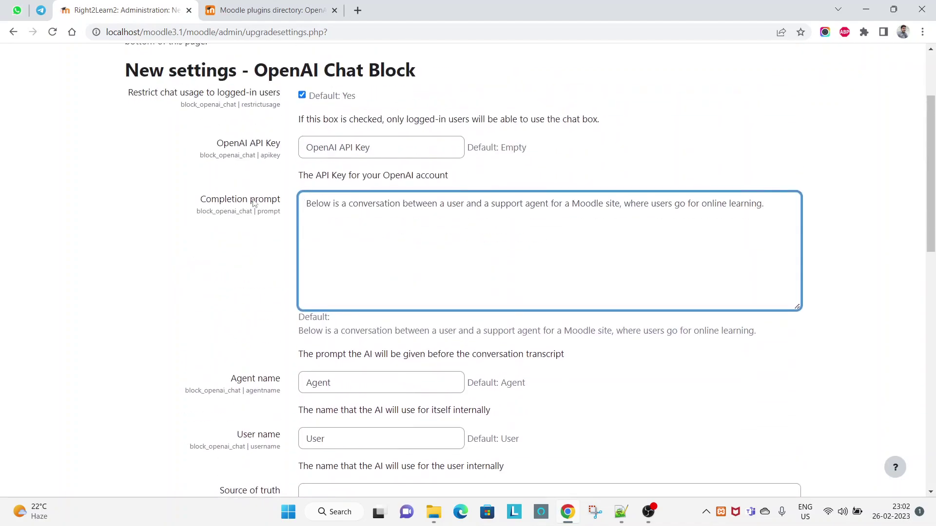
{"action": "double_click", "coordinate": [221, 201]}
{"action": "left_click_drag", "start_coordinate": [246, 203], "coordinate": [280, 201]}
{"action": "left_click", "coordinate": [502, 253]}
{"action": "scroll", "coordinate": [499, 253], "scroll_direction": "down", "scroll_amount": 3}
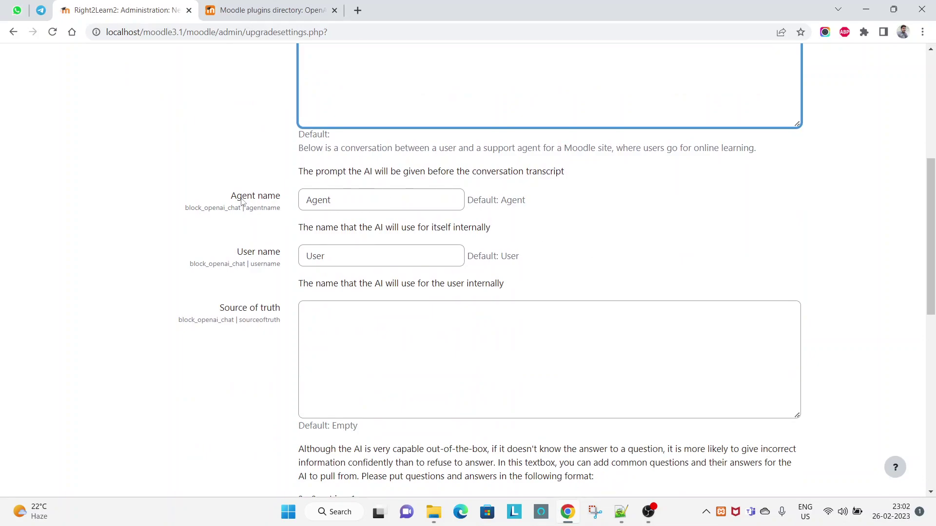
{"action": "scroll", "coordinate": [414, 263], "scroll_direction": "down", "scroll_amount": 5}
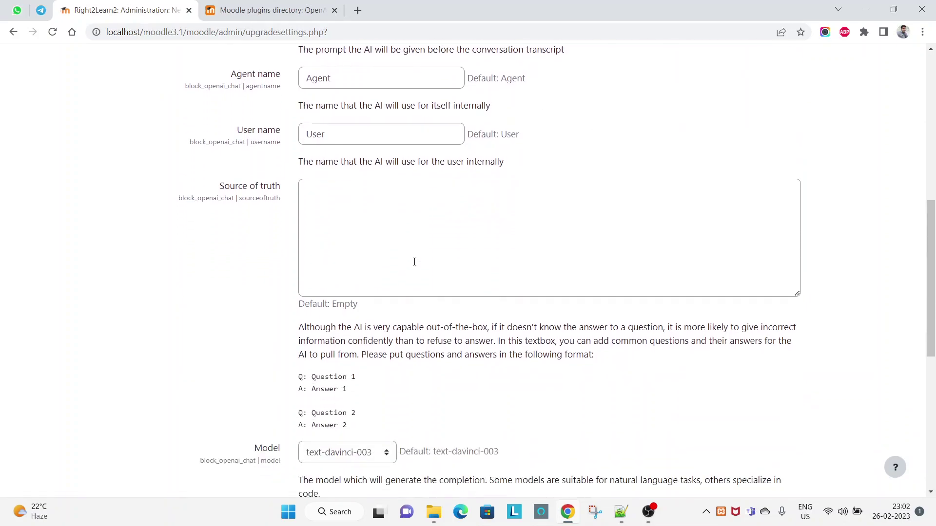
{"action": "scroll", "coordinate": [415, 265], "scroll_direction": "up", "scroll_amount": 1}
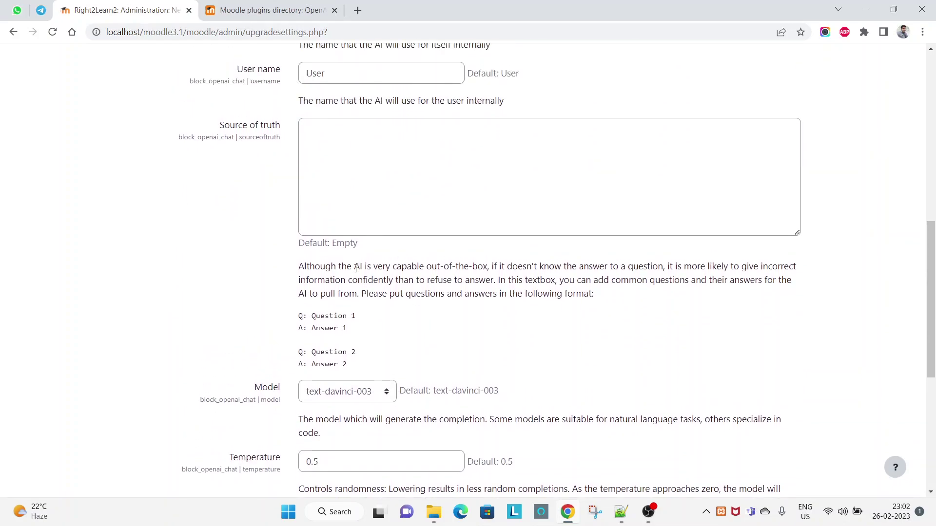
Select the sample 'Q: Question 1 / A: Answer 1' lines under Source of truth.
{"action": "left_click_drag", "start_coordinate": [219, 126], "coordinate": [283, 128]}
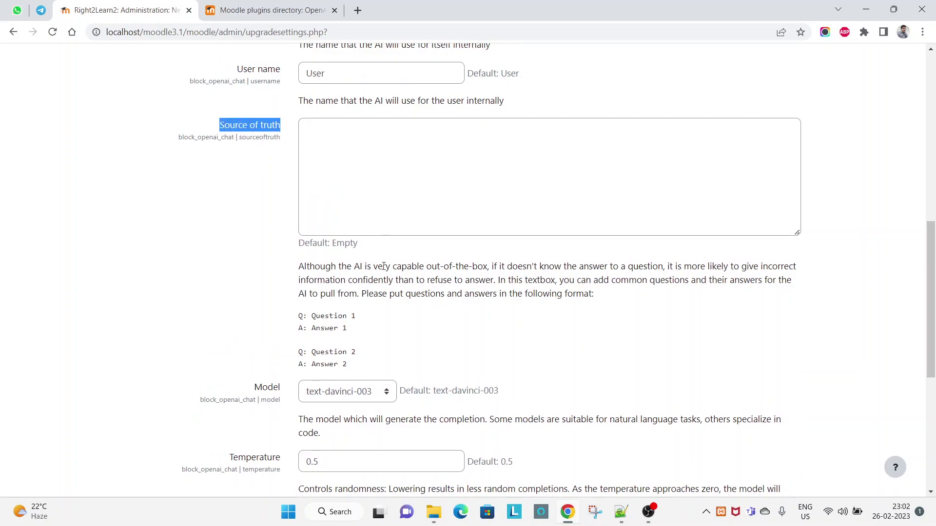
{"action": "triple_click", "coordinate": [383, 266]}
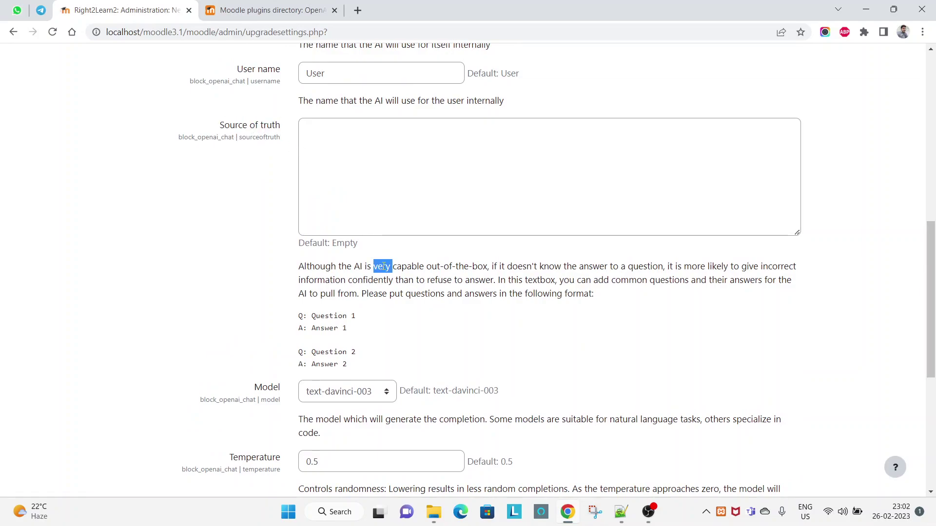
{"action": "triple_click", "coordinate": [340, 316]}
{"action": "left_click_drag", "start_coordinate": [340, 316], "coordinate": [348, 329]}
Paste the sample pair into Source of truth as 'Whi is the PM of India' with its answer.
{"action": "key", "text": "ctrl+c"}
{"action": "left_click", "coordinate": [360, 165]}
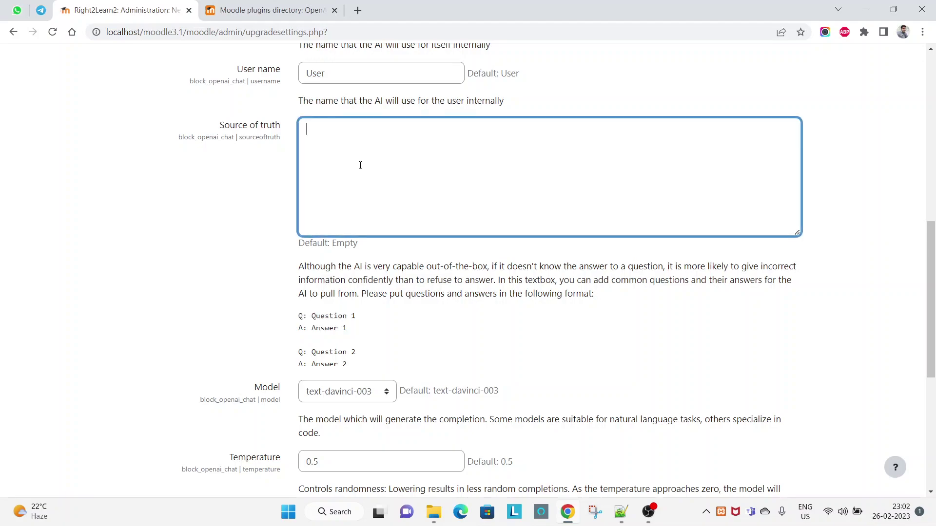
{"action": "key", "text": "ctrl+v"}
{"action": "double_click", "coordinate": [347, 129]}
{"action": "left_click", "coordinate": [361, 128], "text": "shift"}
{"action": "type", "text": "Whi"}
{"action": "type", "text": " is the PM"}
{"action": "type", "text": " of India"}
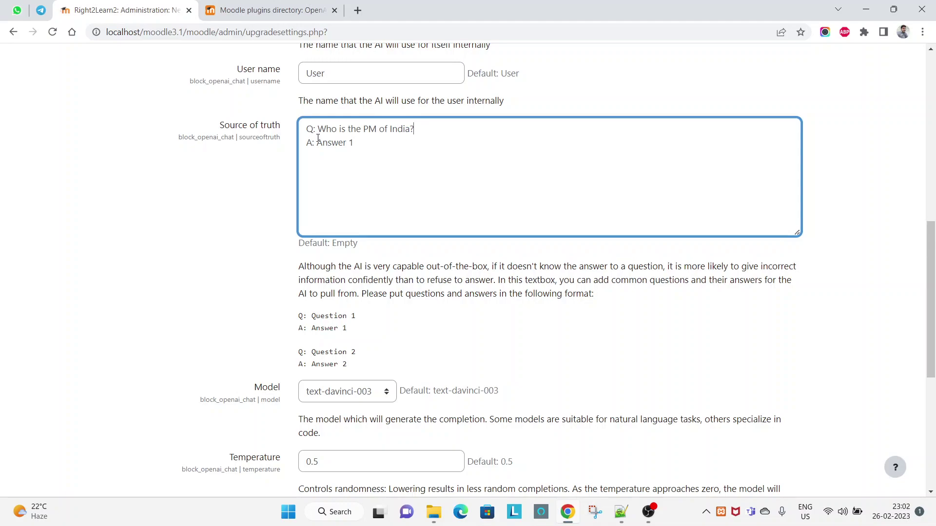
{"action": "left_click_drag", "start_coordinate": [318, 143], "coordinate": [357, 141]}
{"action": "type", "text": "Modi"}
Duplicate the pair and change it to a CM of Delhi question with its answer.
{"action": "key", "text": "ctrl+a"}
{"action": "left_click", "coordinate": [338, 174]}
{"action": "key", "text": "ctrl+v"}
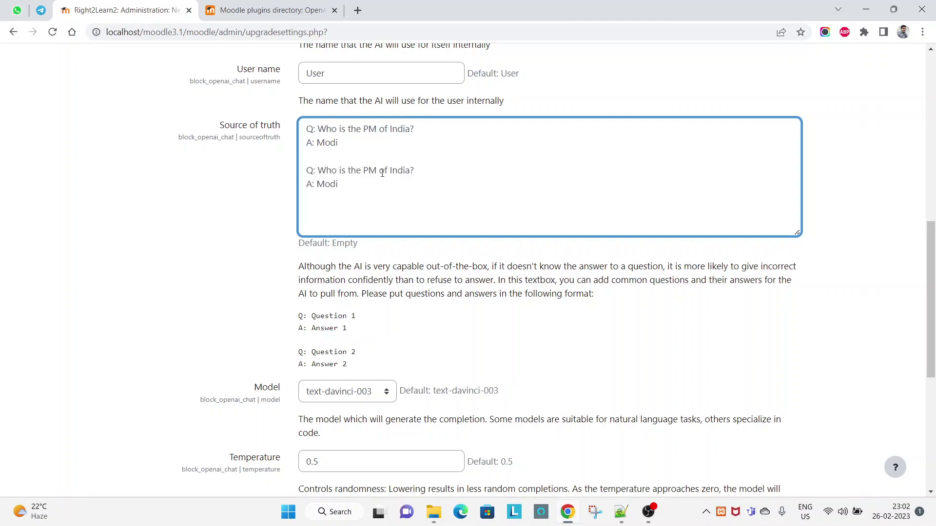
{"action": "double_click", "coordinate": [369, 172]}
{"action": "type", "text": "CM"}
{"action": "double_click", "coordinate": [401, 170]}
{"action": "type", "text": "Delhi"}
{"action": "double_click", "coordinate": [332, 183]}
{"action": "type", "text": "Kejriwal"}
Save the OpenAI Chat Block settings.
{"action": "key", "text": "ctrl+a"}
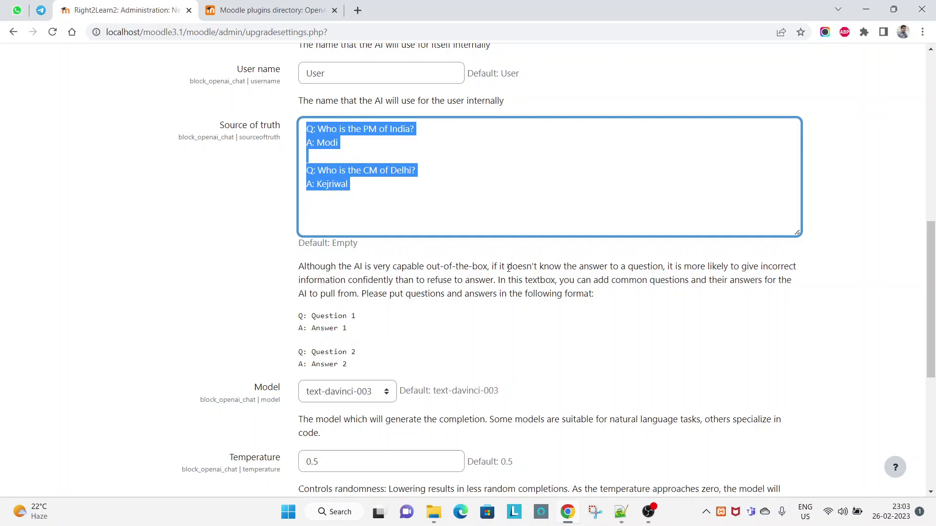
{"action": "scroll", "coordinate": [509, 268], "scroll_direction": "down", "scroll_amount": 5}
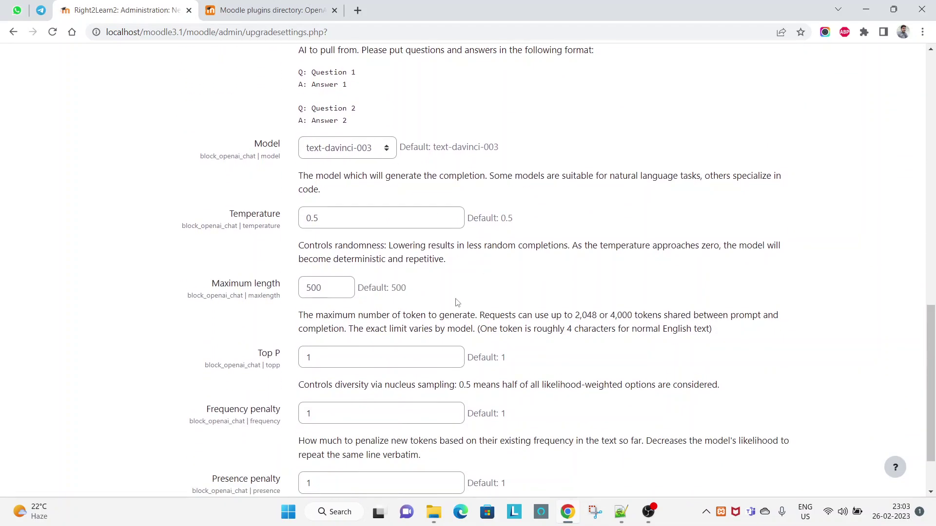
{"action": "scroll", "coordinate": [439, 292], "scroll_direction": "down", "scroll_amount": 2}
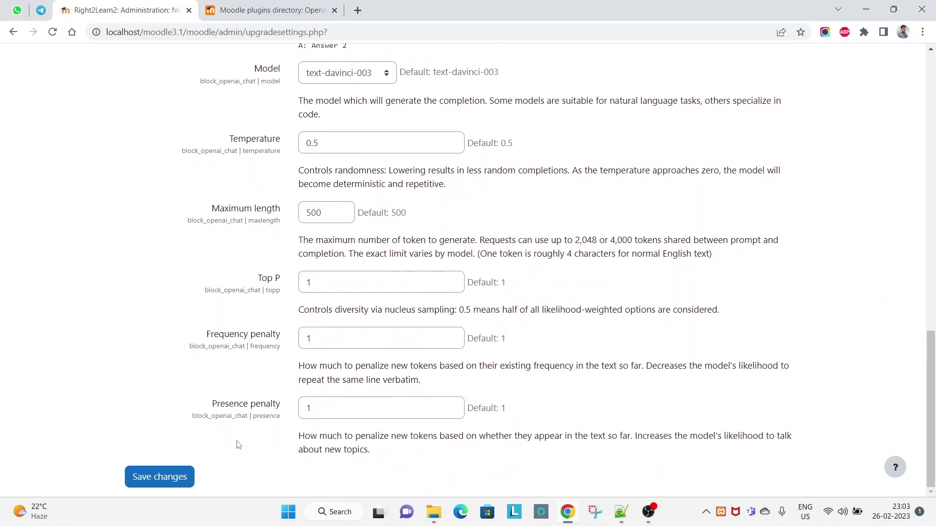
{"action": "left_click", "coordinate": [178, 475]}
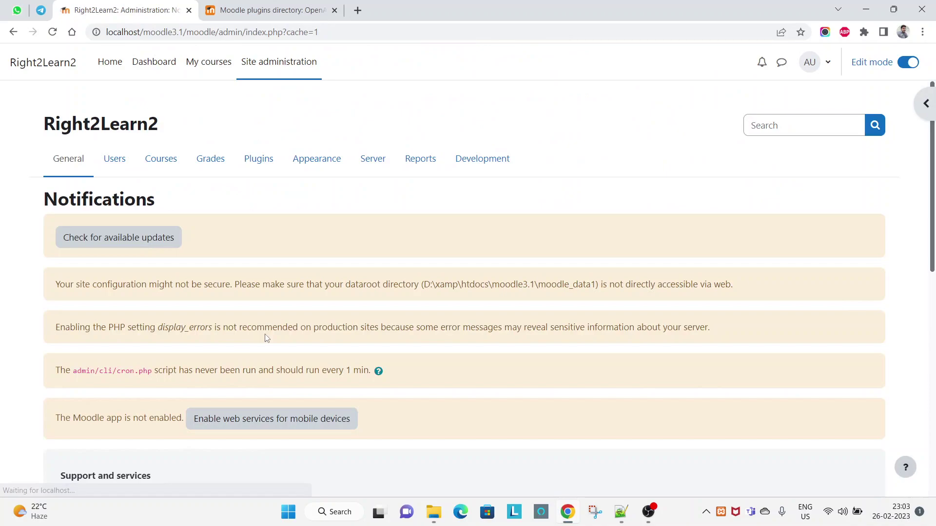
Flip between the plugin page and site administration tabs, ending on Notifications.
{"action": "left_click", "coordinate": [266, 10]}
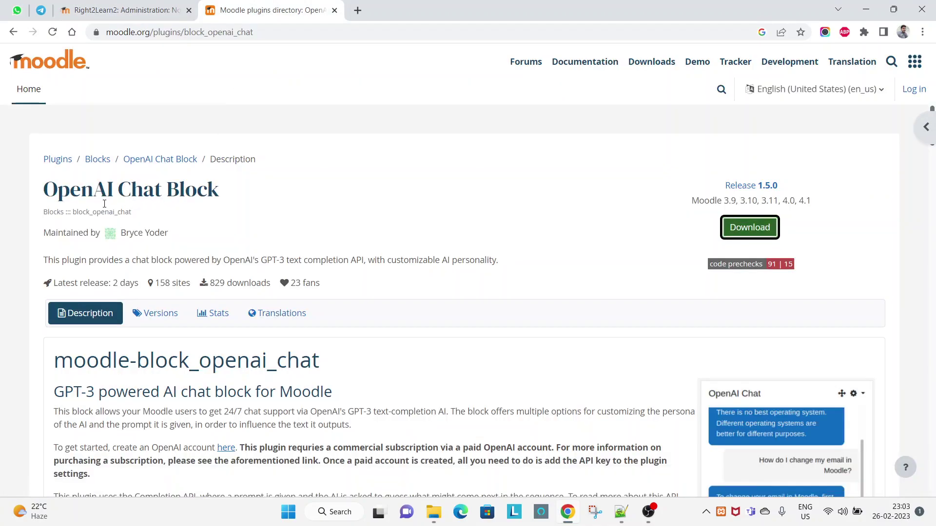
{"action": "double_click", "coordinate": [49, 215]}
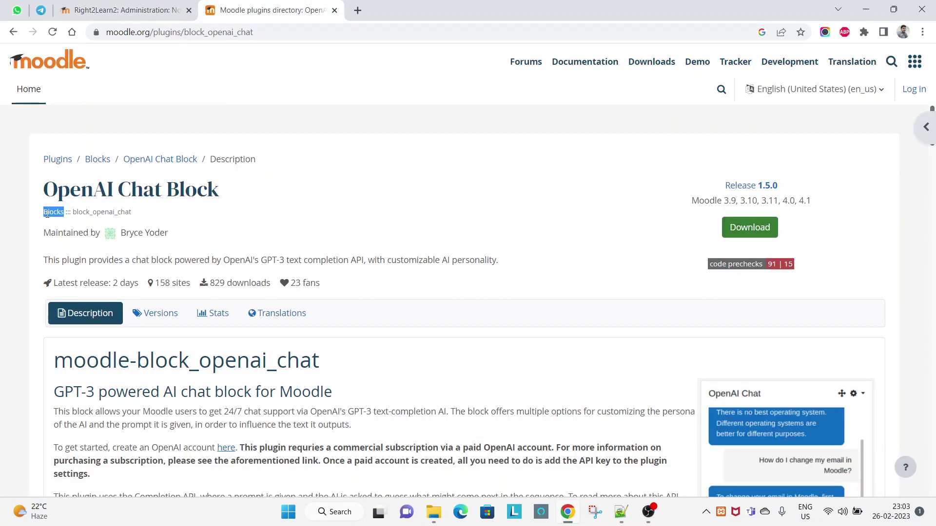
{"action": "left_click", "coordinate": [116, 7]}
{"action": "left_click", "coordinate": [301, 6]}
{"action": "left_click", "coordinate": [104, 5]}
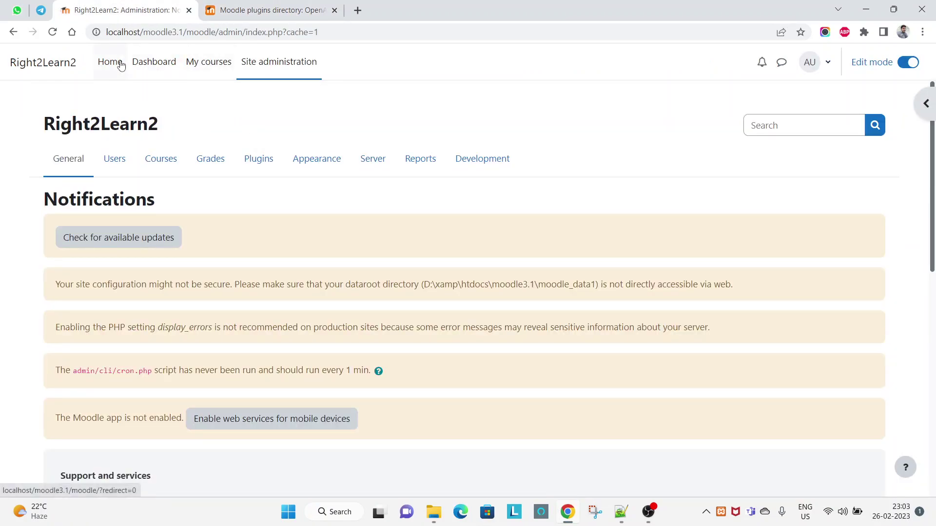
Add the OpenAI Chat Block to the Dashboard via Add a block, finding 'openai'.
{"action": "left_click", "coordinate": [152, 63]}
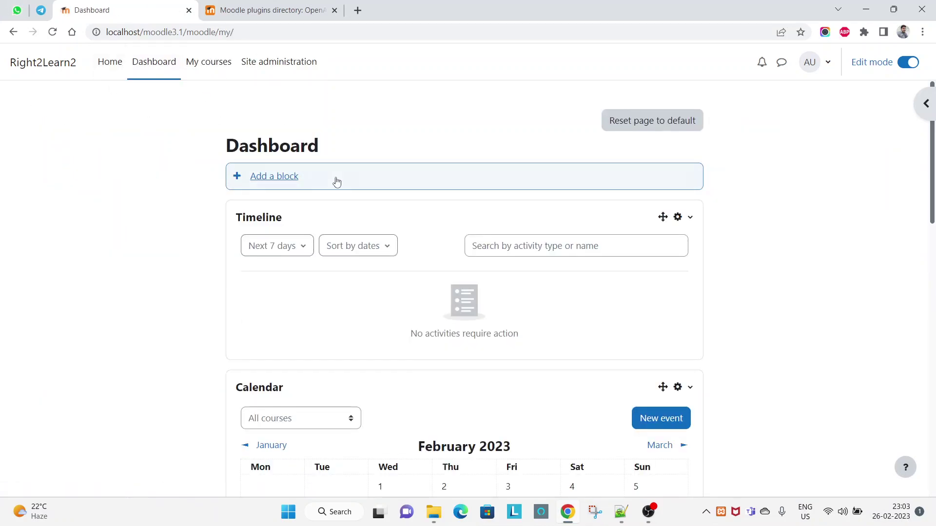
{"action": "left_click", "coordinate": [278, 178]}
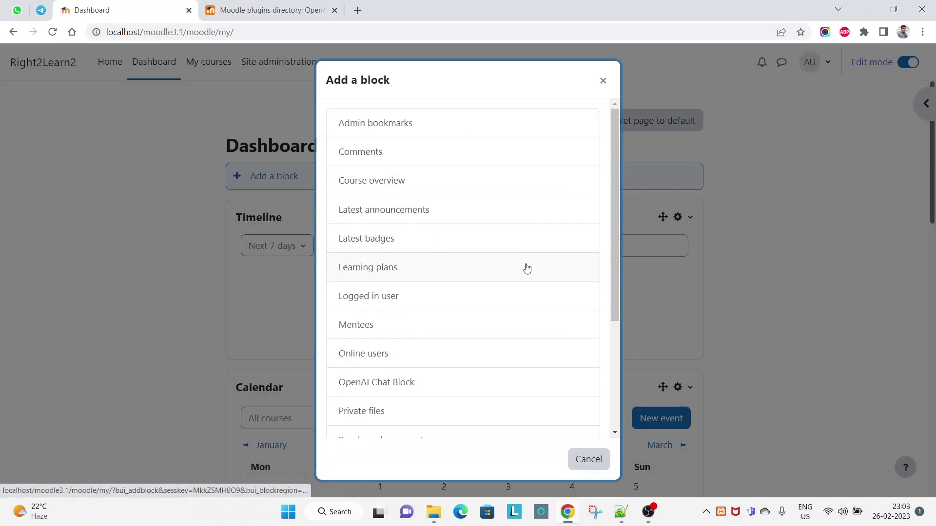
{"action": "key", "text": "ctrl+f"}
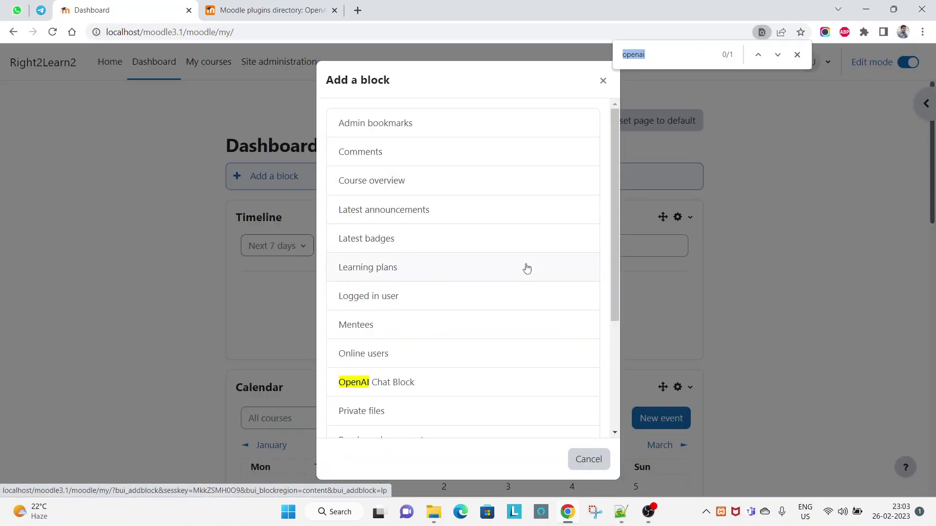
{"action": "left_click", "coordinate": [673, 56]}
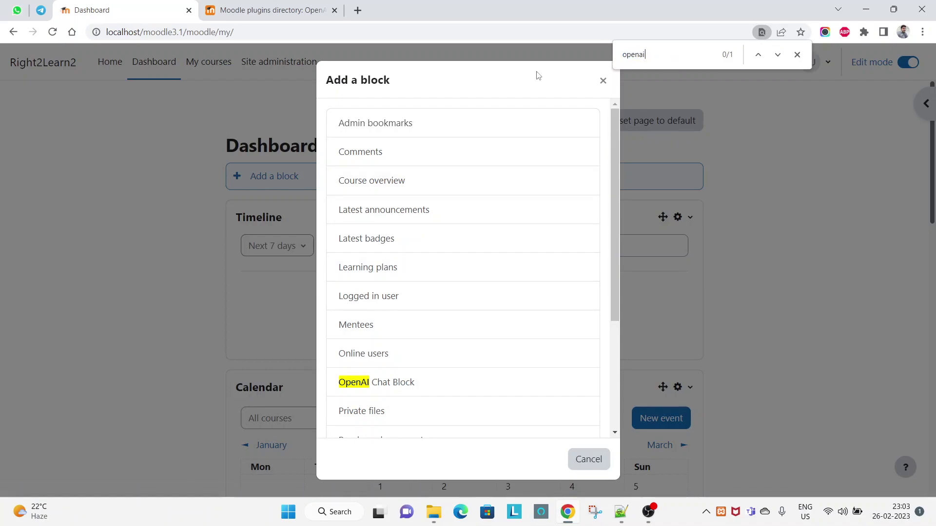
{"action": "left_click", "coordinate": [374, 390]}
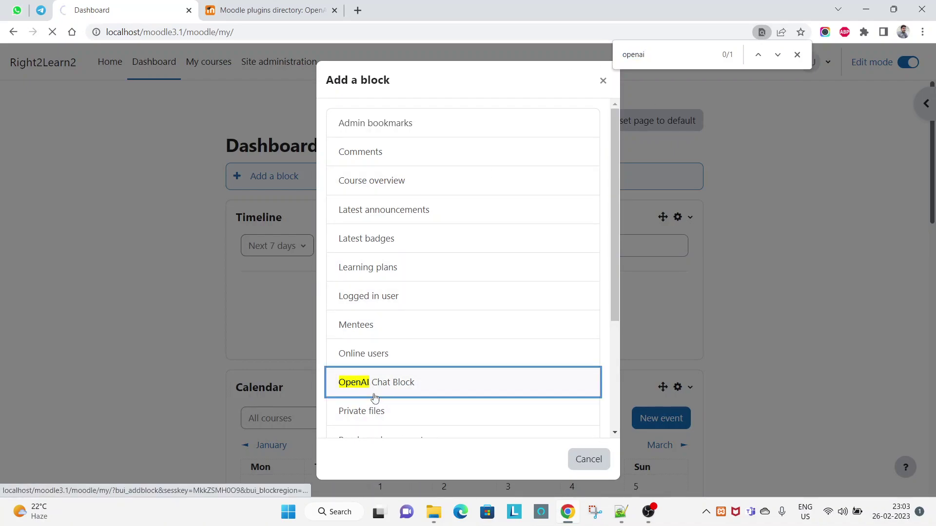
{"action": "scroll", "coordinate": [479, 280], "scroll_direction": "down", "scroll_amount": 3}
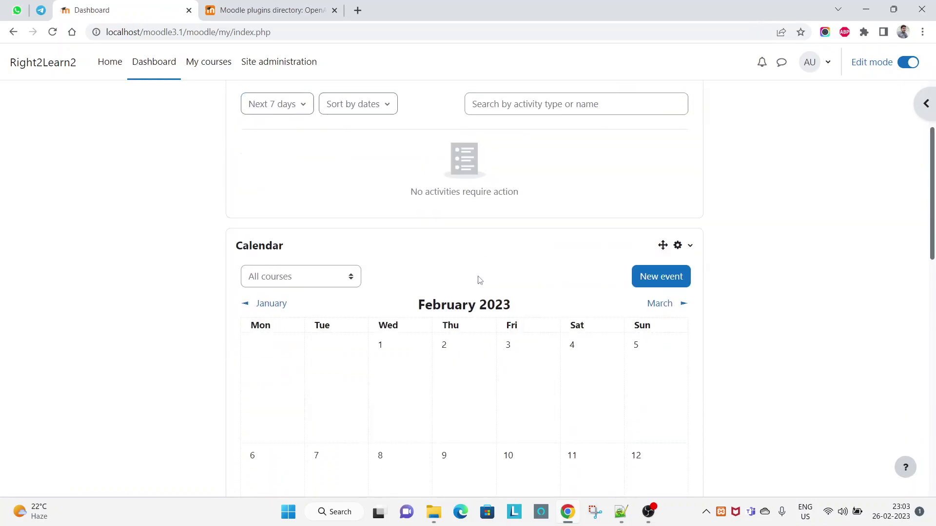
Drag the OpenAI Chat block up to sit above the Timeline block.
{"action": "scroll", "coordinate": [479, 280], "scroll_direction": "down", "scroll_amount": 15}
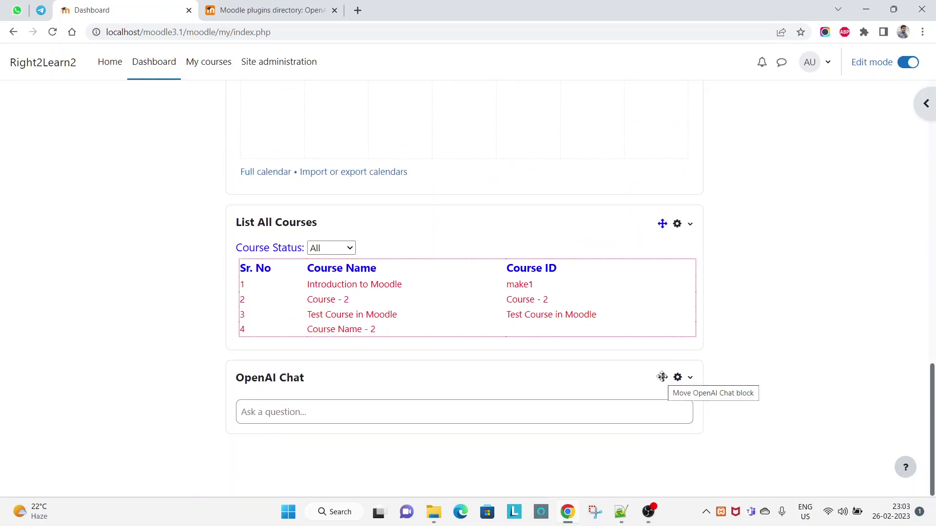
{"action": "left_click_drag", "start_coordinate": [662, 376], "coordinate": [662, 150]}
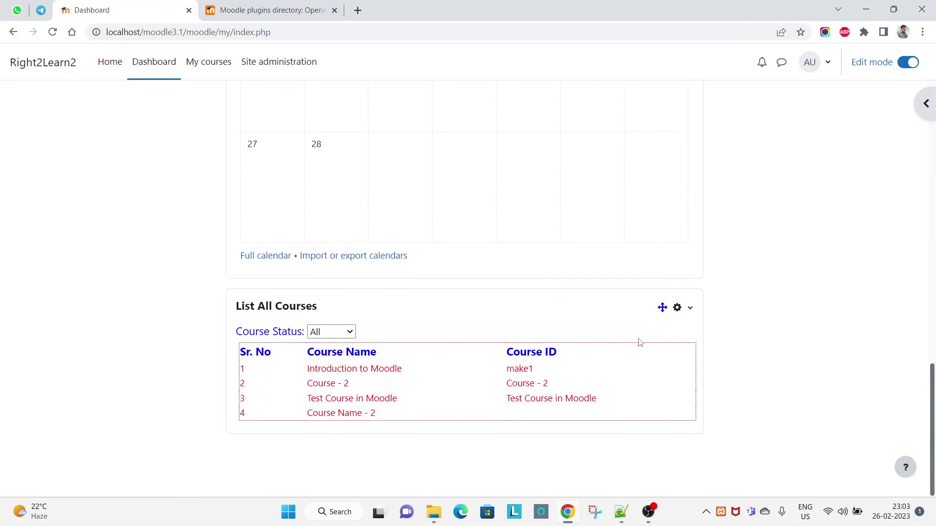
{"action": "scroll", "coordinate": [640, 342], "scroll_direction": "up", "scroll_amount": 18}
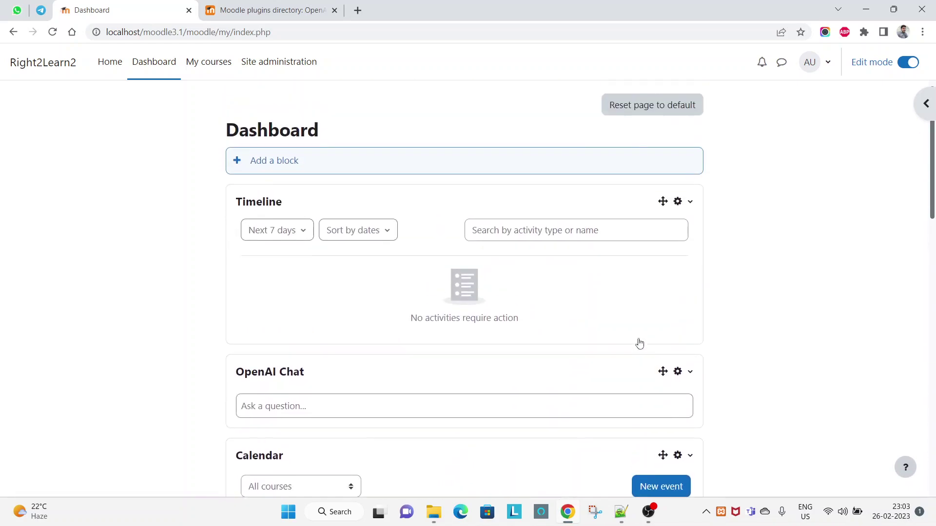
{"action": "left_click_drag", "start_coordinate": [662, 372], "coordinate": [645, 212]}
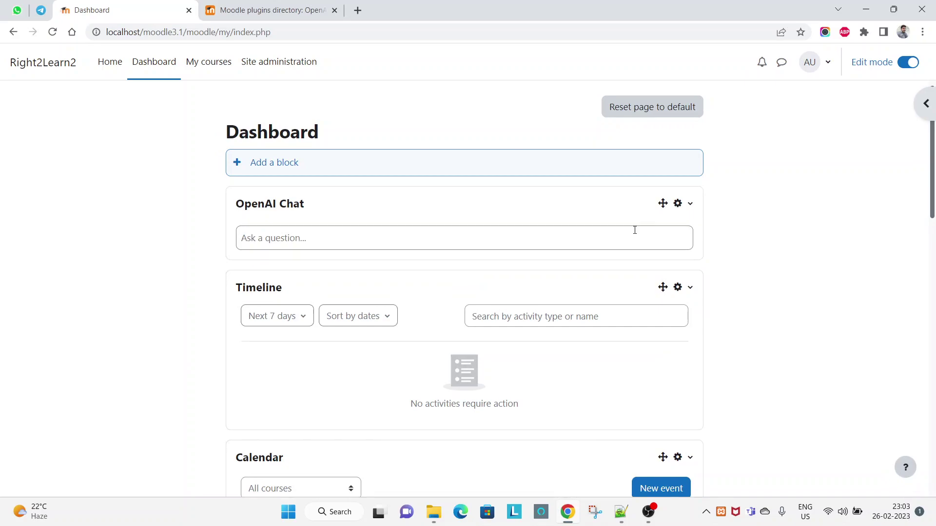
Ask the chat 'who is PM of India?' and get the incorrect API key reply.
{"action": "left_click", "coordinate": [375, 257]}
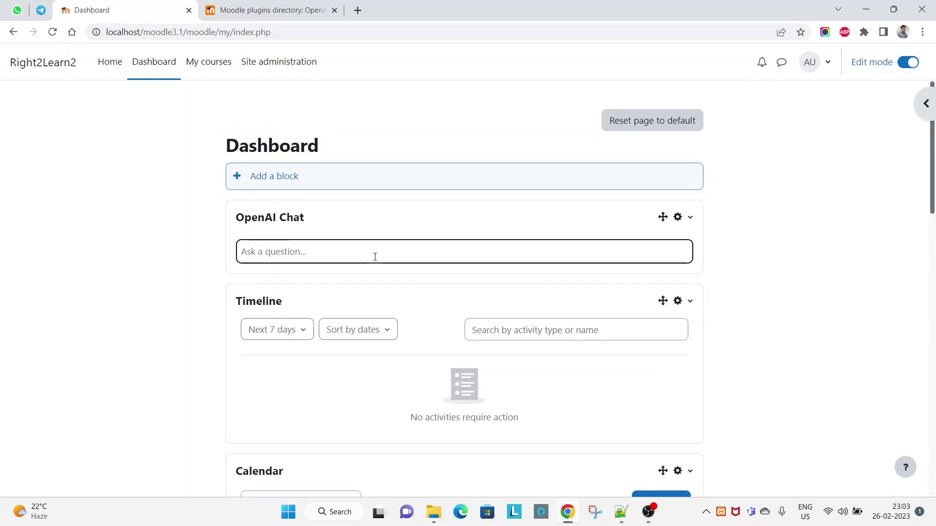
{"action": "type", "text": "who i"}
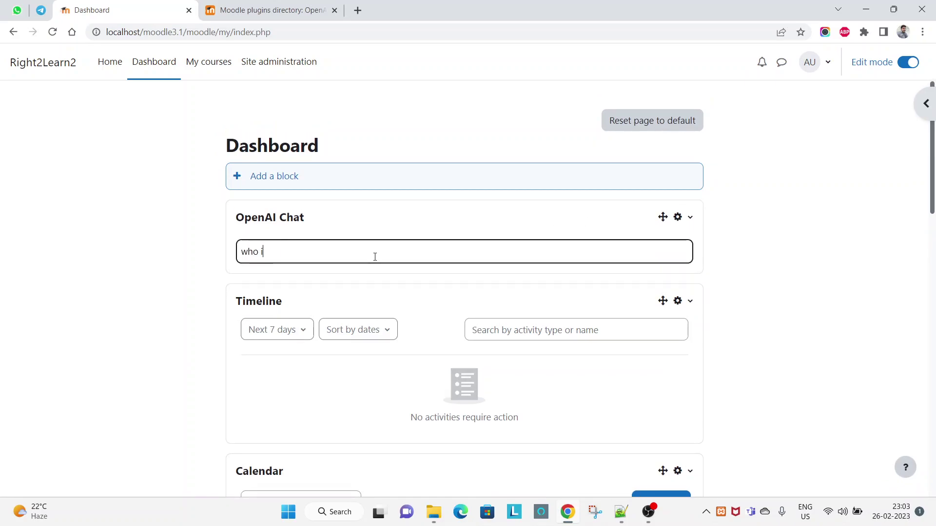
{"action": "type", "text": "s PM od f in"}
{"action": "key", "text": "BackSpace"}
{"action": "key", "text": "BackSpace"}
{"action": "type", "text": "India?"}
{"action": "key", "text": "Return"}
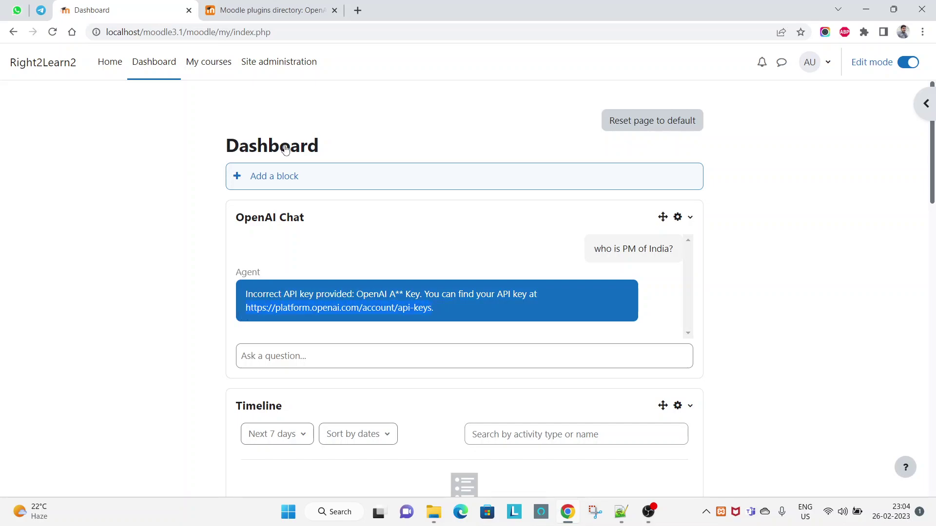
{"action": "left_click", "coordinate": [308, 11]}
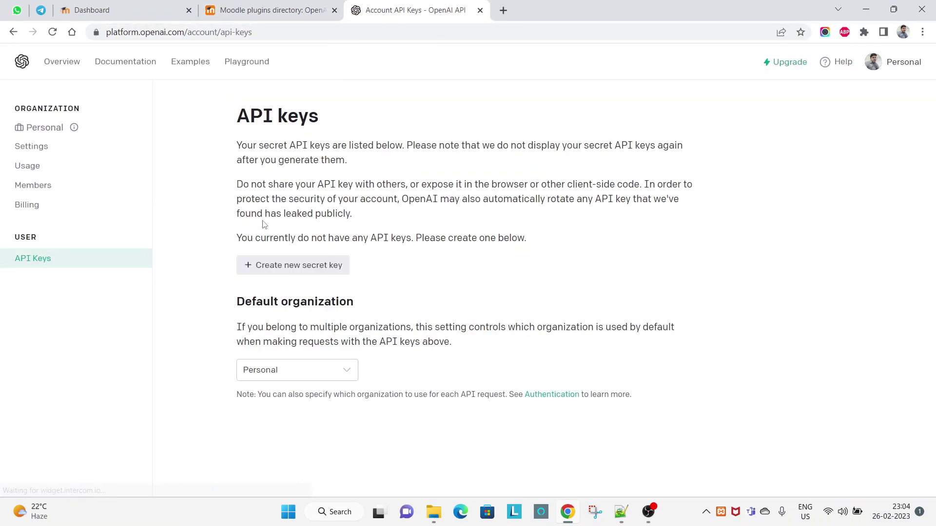
Create a new secret API key on the OpenAI API keys page and copy it.
{"action": "left_click_drag", "start_coordinate": [236, 116], "coordinate": [345, 109]}
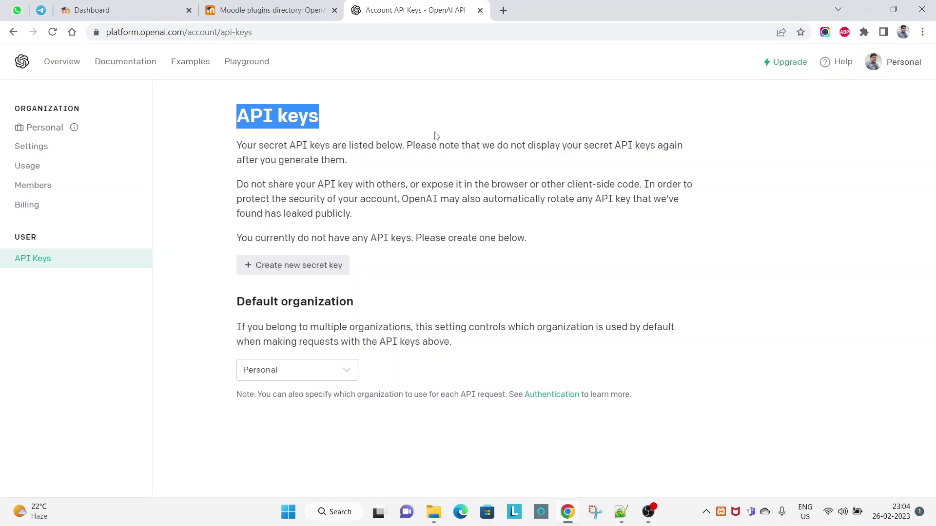
{"action": "left_click_drag", "start_coordinate": [407, 146], "coordinate": [495, 147]}
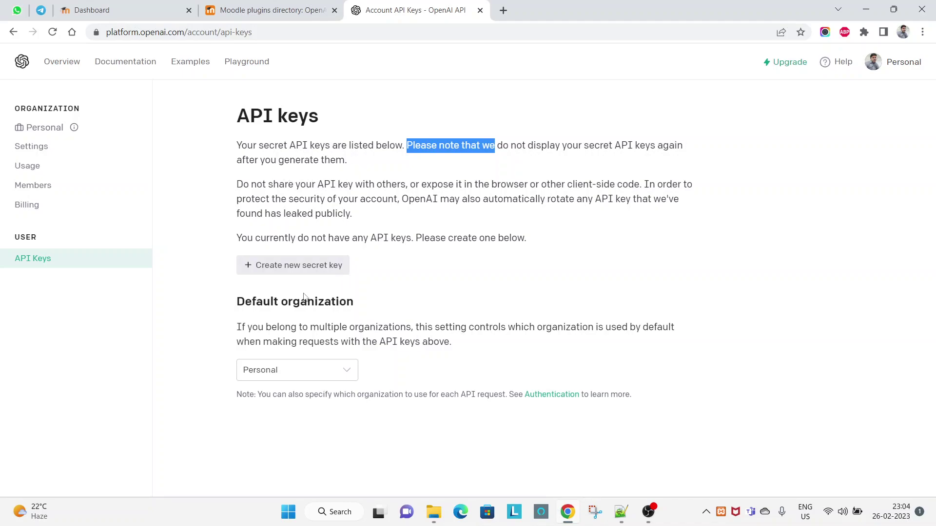
{"action": "left_click", "coordinate": [259, 269]}
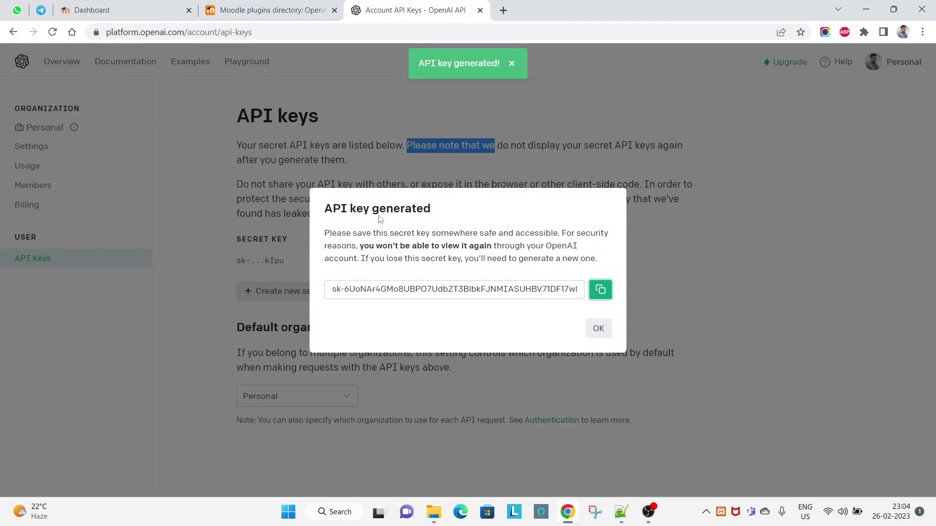
{"action": "left_click", "coordinate": [603, 291]}
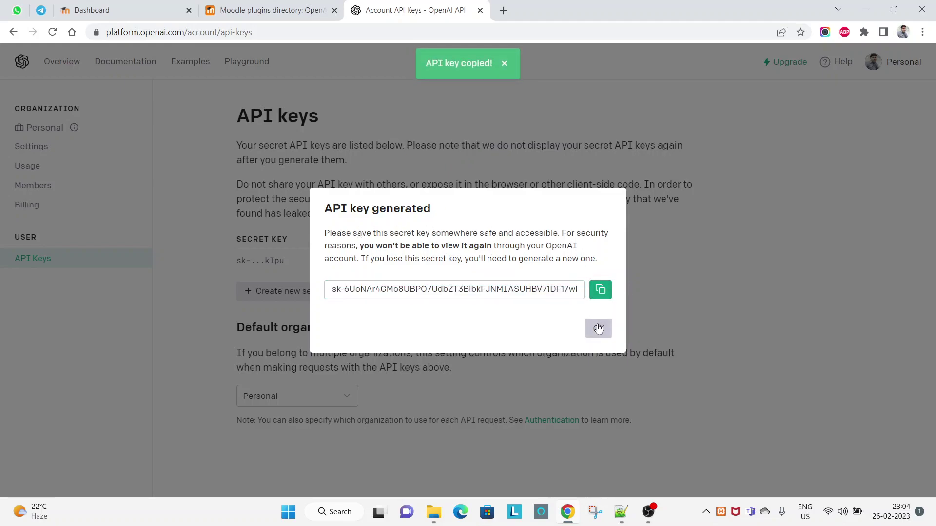
{"action": "left_click", "coordinate": [600, 329]}
Paste the new secret key into the Notepad++ notes and return to the browser.
{"action": "left_click", "coordinate": [621, 511]}
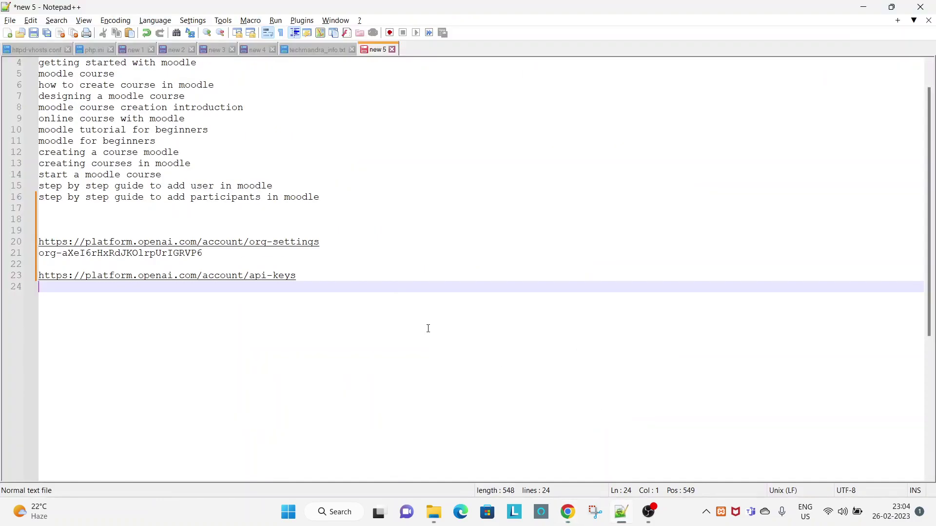
{"action": "key", "text": "Return"}
{"action": "key", "text": "Return"}
{"action": "key", "text": "ctrl+v"}
{"action": "key", "text": "Return"}
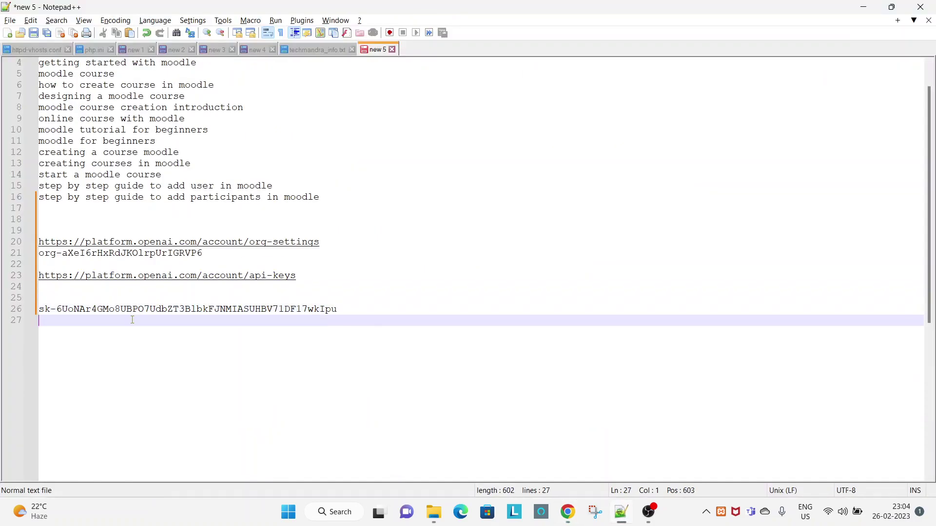
{"action": "key", "text": "alt+Tab"}
Open the OpenAI Chat Block settings from the Plugins overview, searching for 'openai'.
{"action": "left_click", "coordinate": [273, 7]}
{"action": "left_click", "coordinate": [159, 11]}
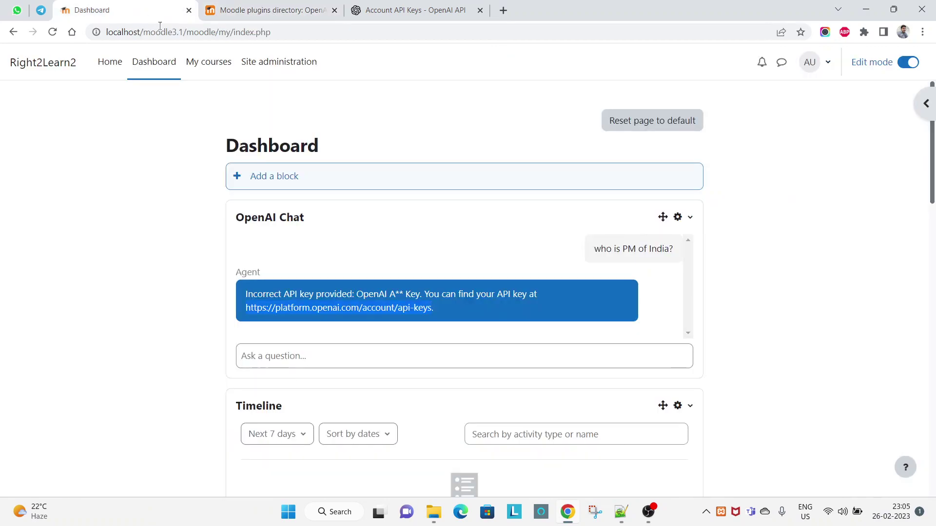
{"action": "middle_click", "coordinate": [273, 69]}
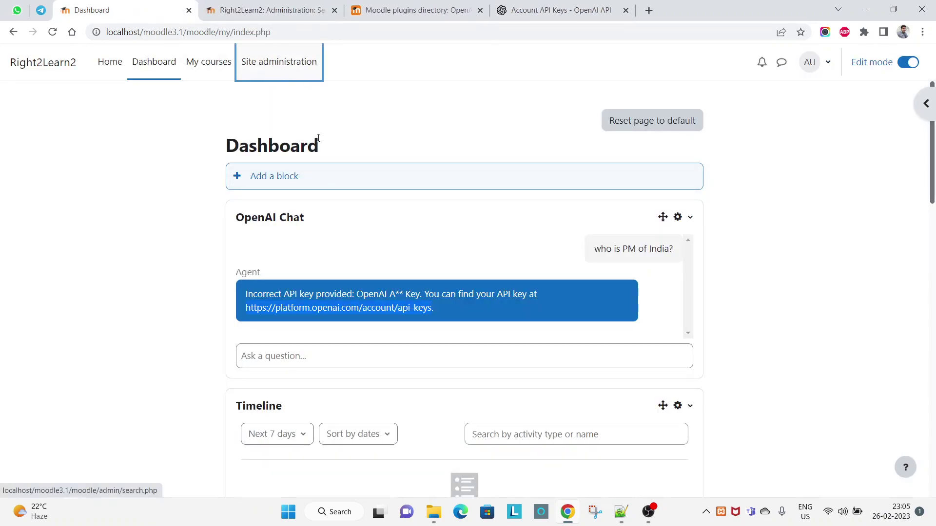
{"action": "left_click", "coordinate": [302, 8]}
{"action": "left_click", "coordinate": [267, 168]}
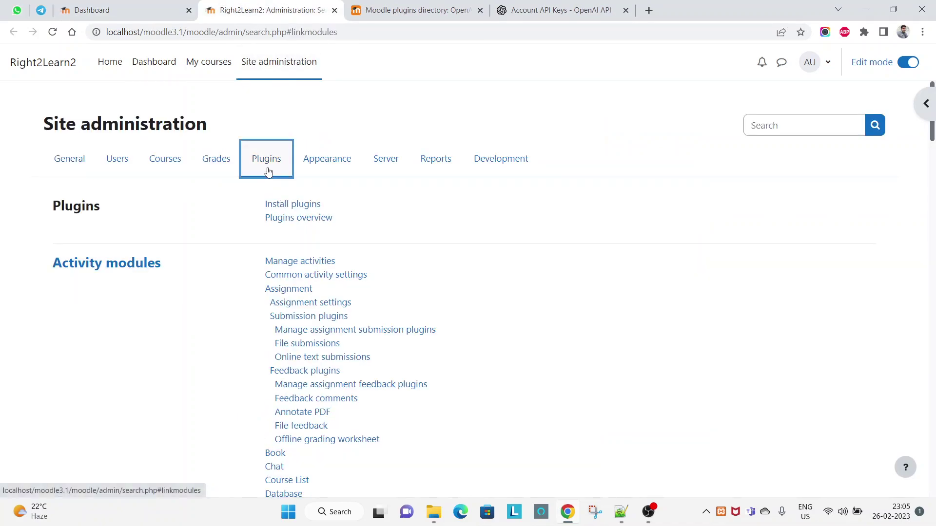
{"action": "left_click", "coordinate": [298, 219]}
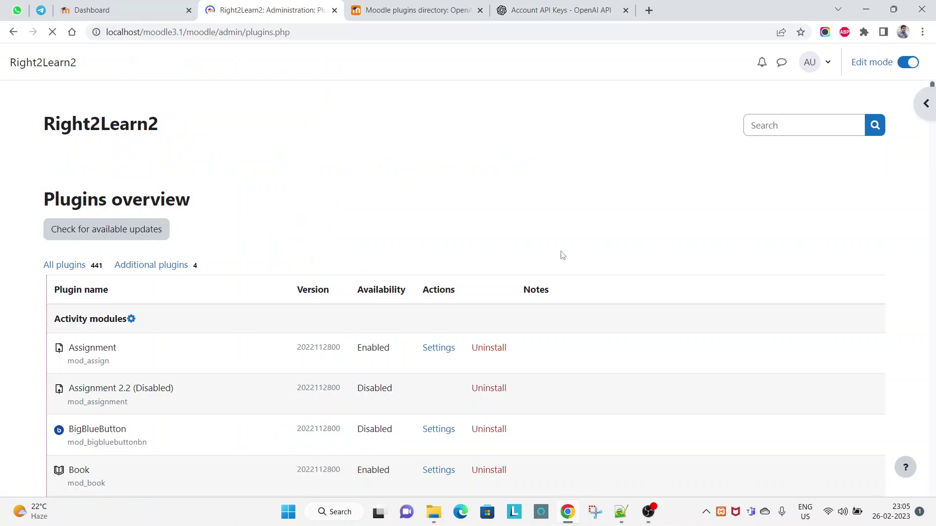
{"action": "key", "text": "ctrl+f"}
{"action": "key", "text": "Return"}
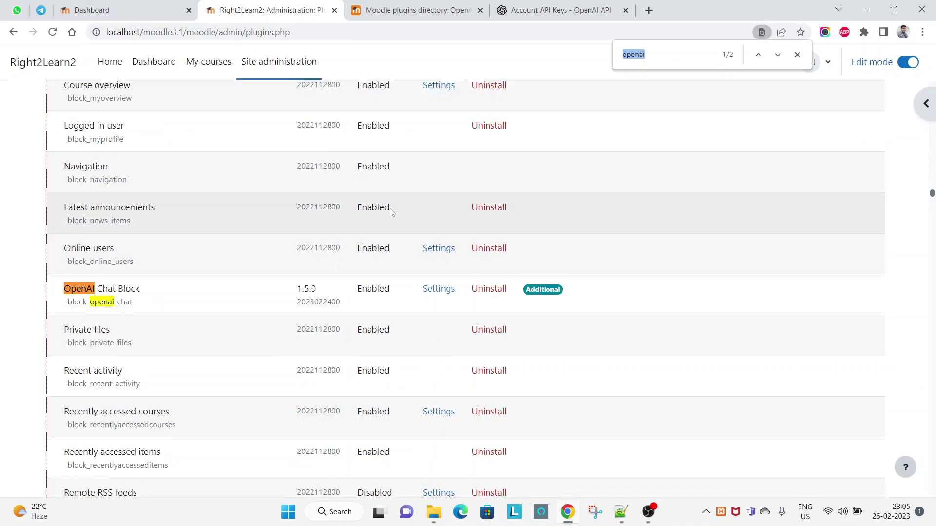
{"action": "left_click", "coordinate": [435, 291]}
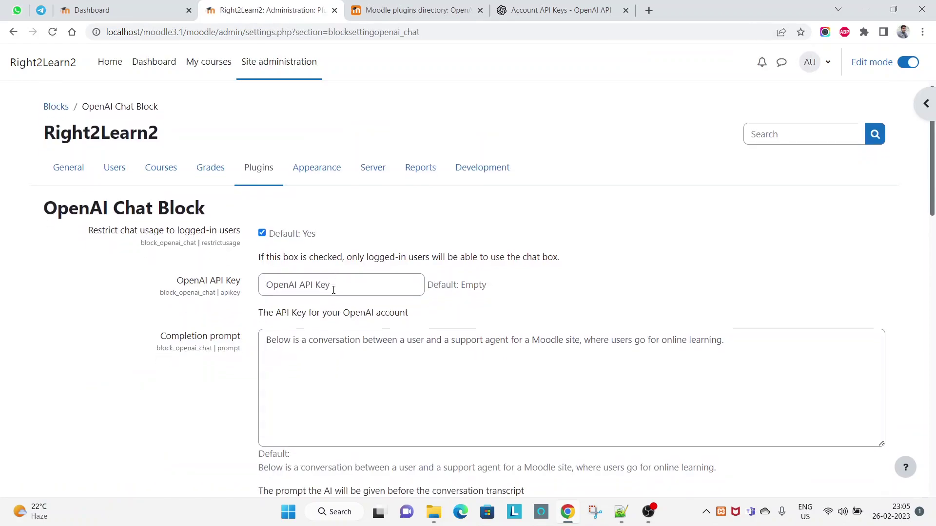
Replace the API Key setting with the new secret key and save changes.
{"action": "scroll", "coordinate": [334, 288], "scroll_direction": "down", "scroll_amount": 1}
{"action": "left_click", "coordinate": [380, 242]}
{"action": "key", "text": "ctrl+shift+Left"}
{"action": "key", "text": "ctrl+shift+Left"}
{"action": "key", "text": "ctrl+shift+Left"}
{"action": "key", "text": "ctrl+v"}
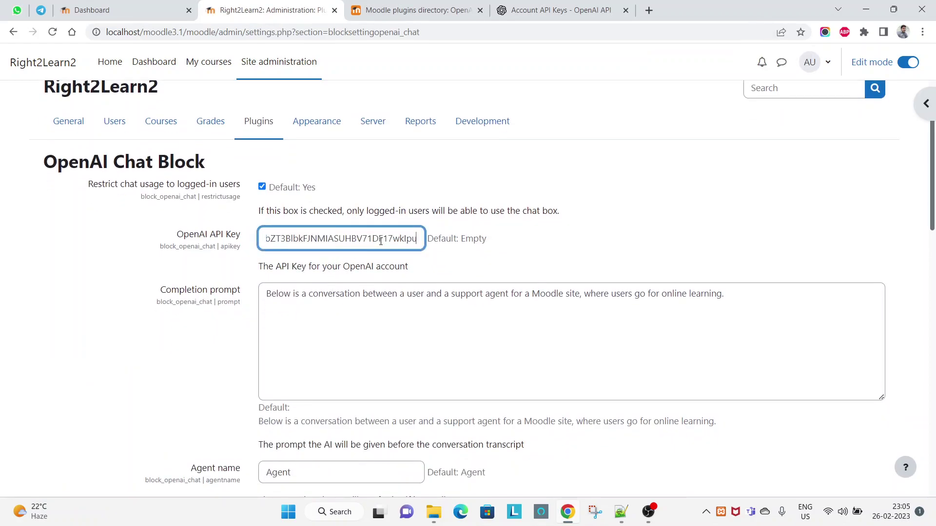
{"action": "left_click_drag", "start_coordinate": [403, 238], "coordinate": [263, 239]}
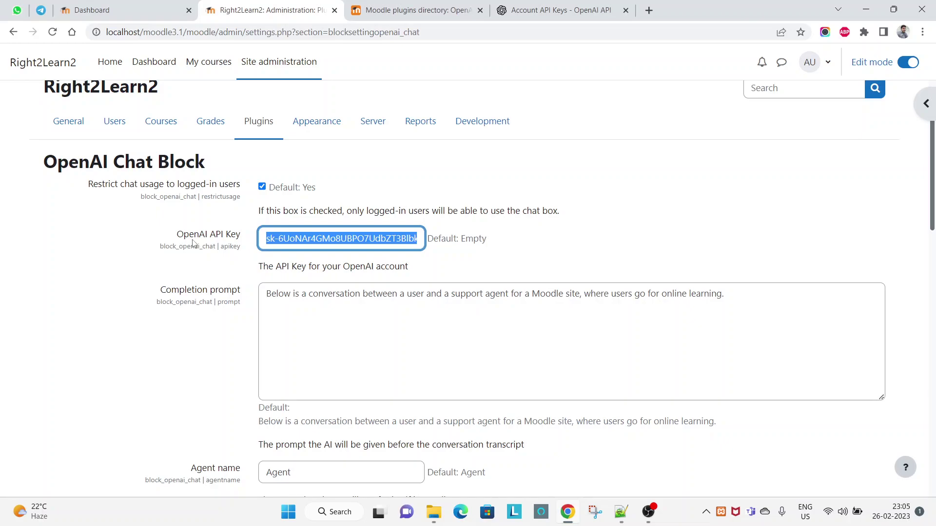
{"action": "scroll", "coordinate": [570, 246], "scroll_direction": "down", "scroll_amount": 10}
{"action": "scroll", "coordinate": [539, 303], "scroll_direction": "down", "scroll_amount": 3}
{"action": "left_click", "coordinate": [298, 435]}
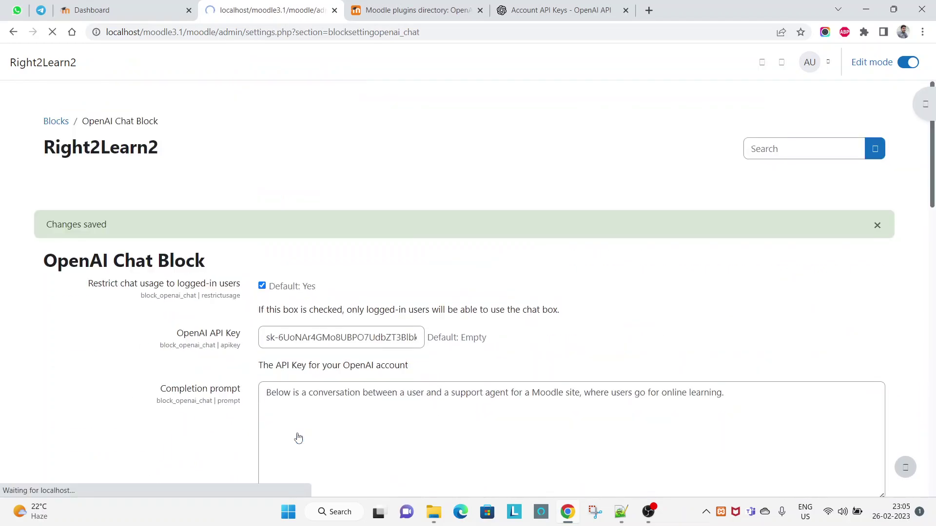
Copy the question 'Who is the PM of India?' from Source of truth and return to the Dashboard.
{"action": "scroll", "coordinate": [297, 436], "scroll_direction": "down", "scroll_amount": 10}
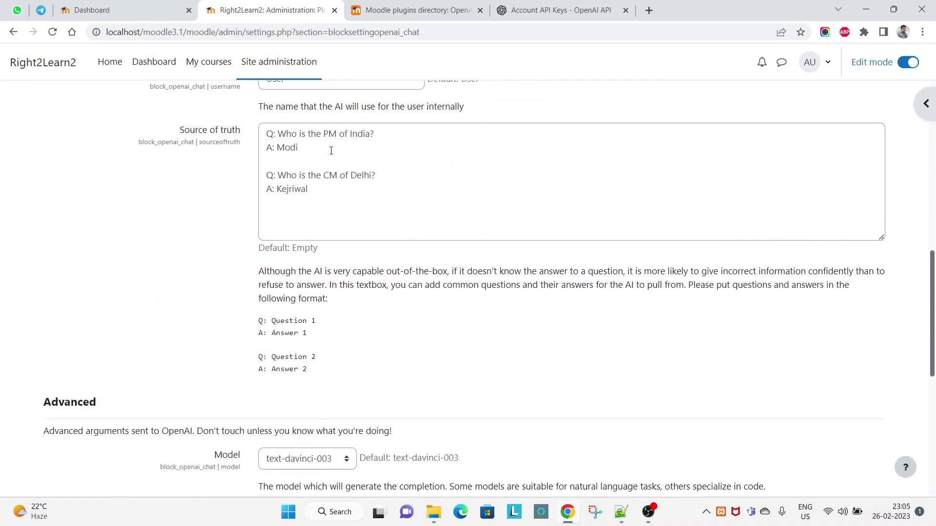
{"action": "left_click_drag", "start_coordinate": [278, 133], "coordinate": [394, 130]}
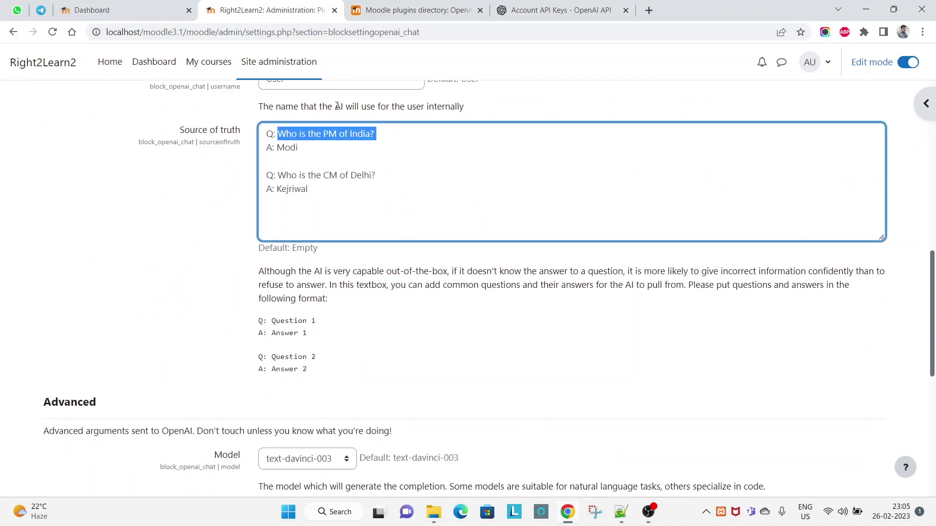
{"action": "left_click", "coordinate": [128, 9]}
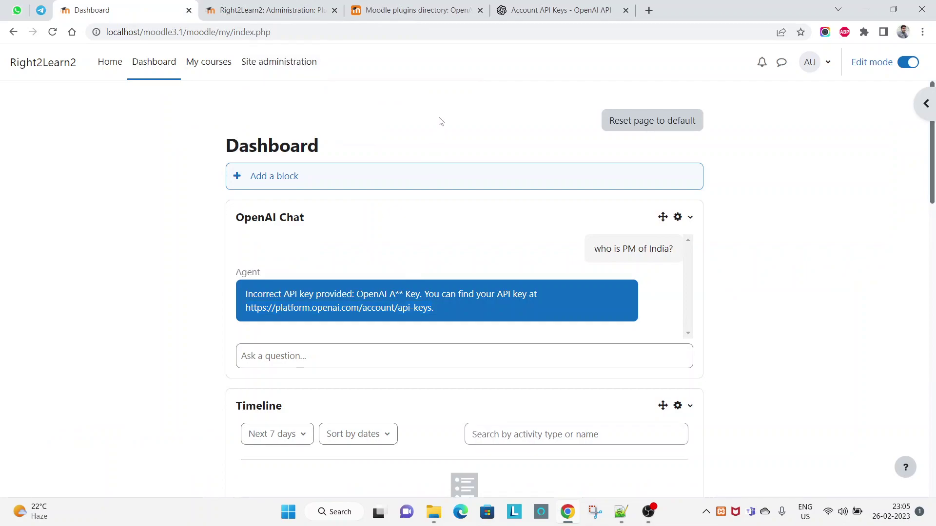
Reload, send the pasted PM of India question, get the quota-exceeded reply, then reload again.
{"action": "right_click", "coordinate": [438, 121]}
{"action": "left_click", "coordinate": [473, 160]}
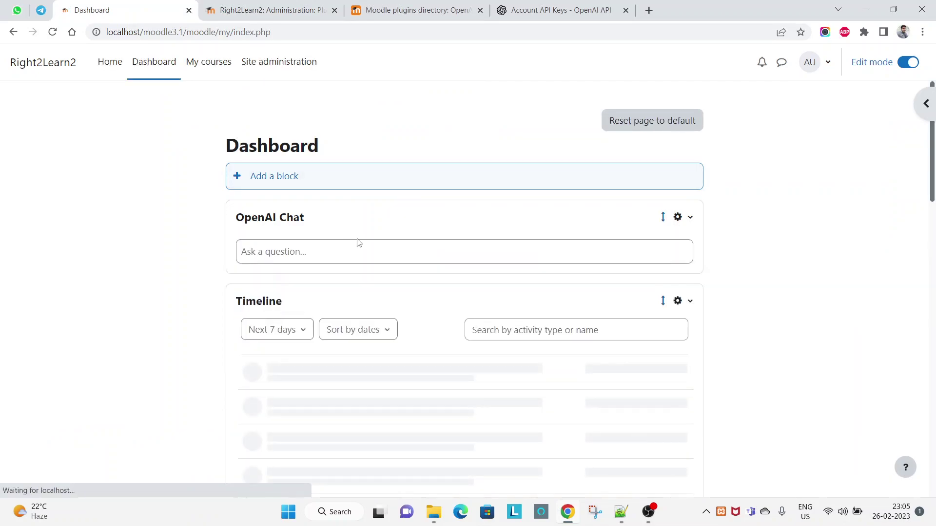
{"action": "left_click", "coordinate": [307, 251]}
{"action": "key", "text": "ctrl+v"}
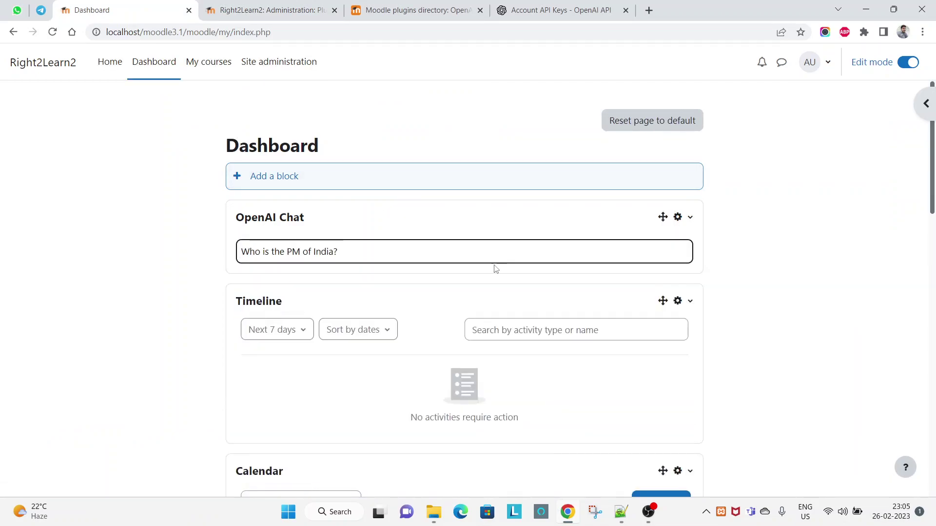
{"action": "key", "text": "Return"}
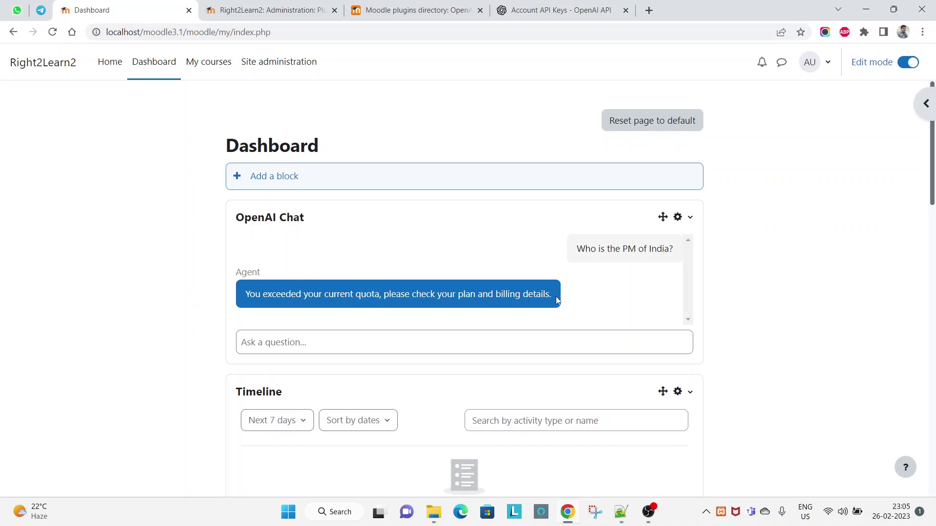
{"action": "right_click", "coordinate": [396, 102]}
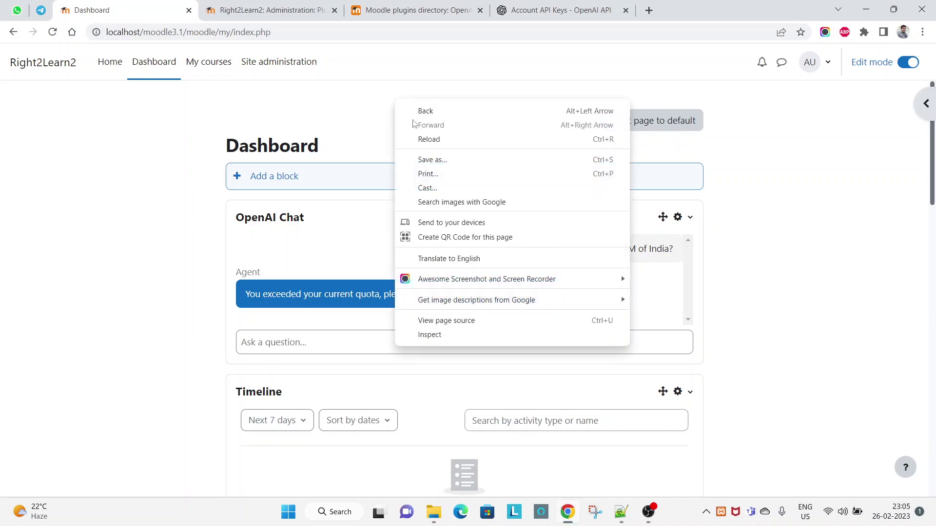
{"action": "left_click", "coordinate": [432, 140]}
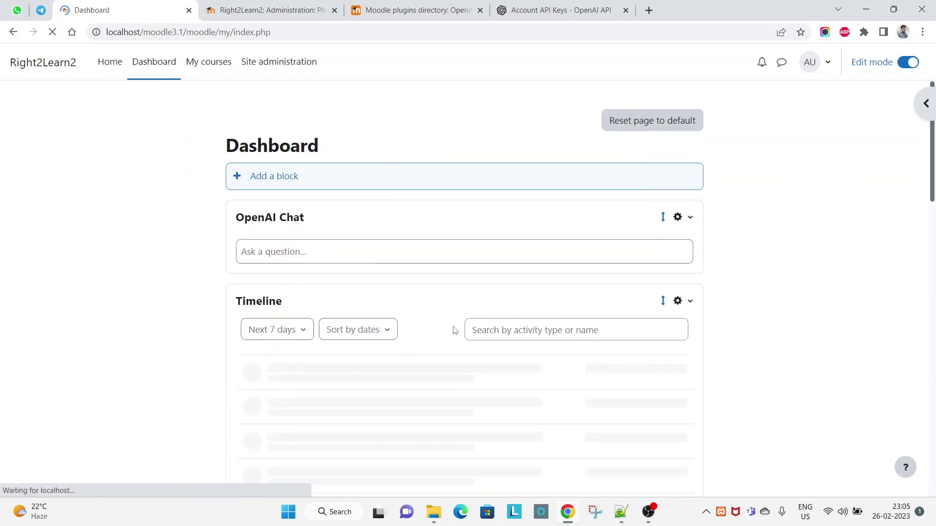
Ask the chat block 'what in moodle?' and get another quota-exceeded reply.
{"action": "left_click", "coordinate": [535, 6]}
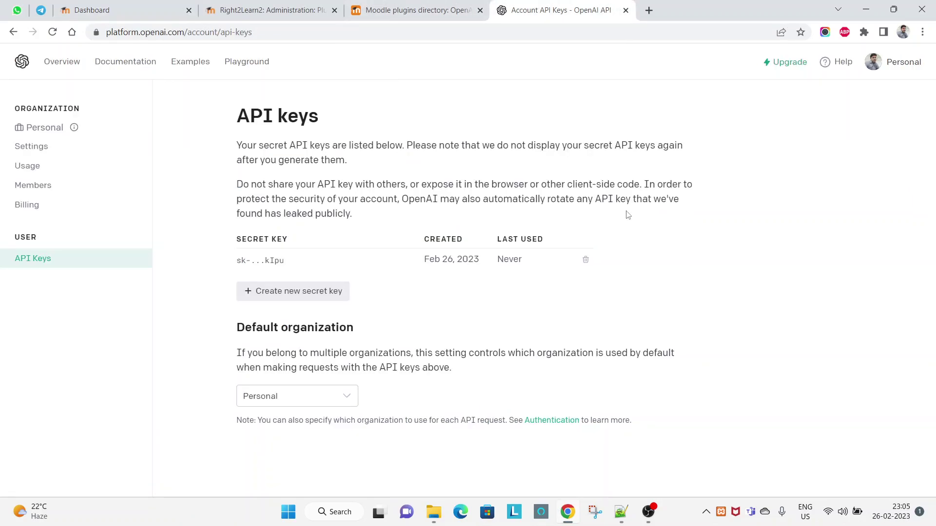
{"action": "left_click", "coordinate": [137, 6]}
{"action": "left_click", "coordinate": [282, 252]}
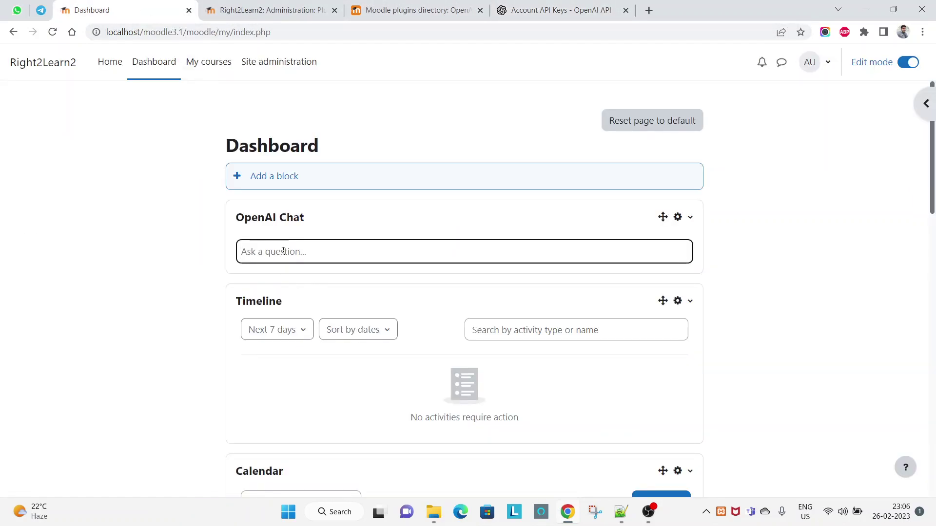
{"action": "type", "text": "what"}
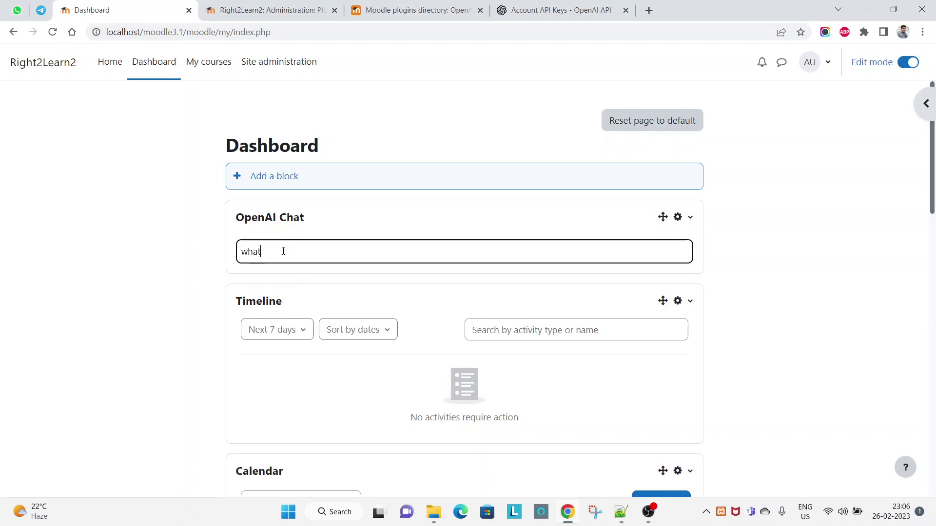
{"action": "type", "text": " in moodle?"}
{"action": "key", "text": "Return"}
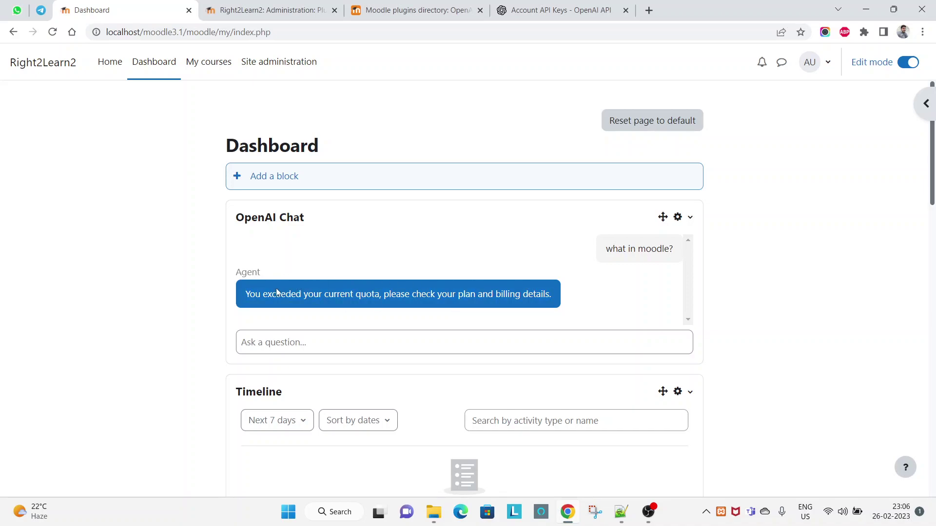
{"action": "left_click", "coordinate": [560, 10]}
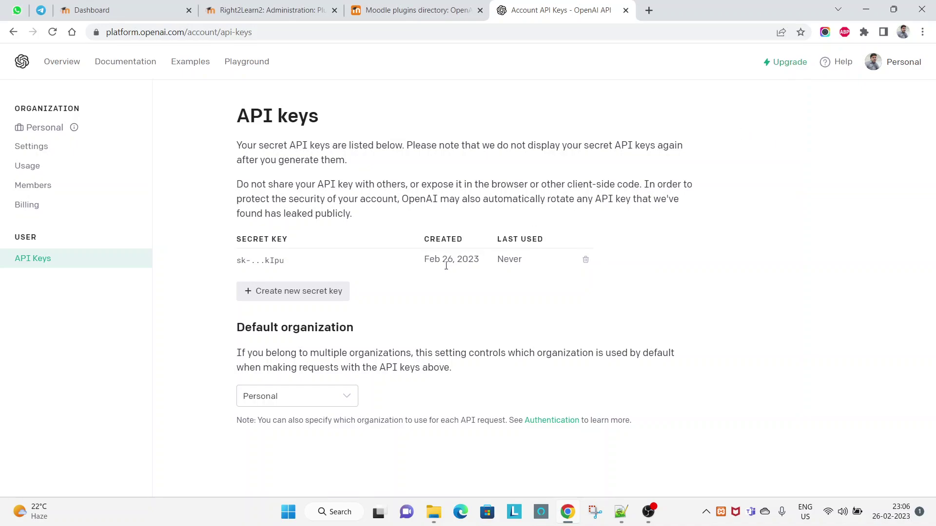
Mark the key's creation date, then view the billing overview and the API pricing page.
{"action": "left_click_drag", "start_coordinate": [427, 259], "coordinate": [474, 258]}
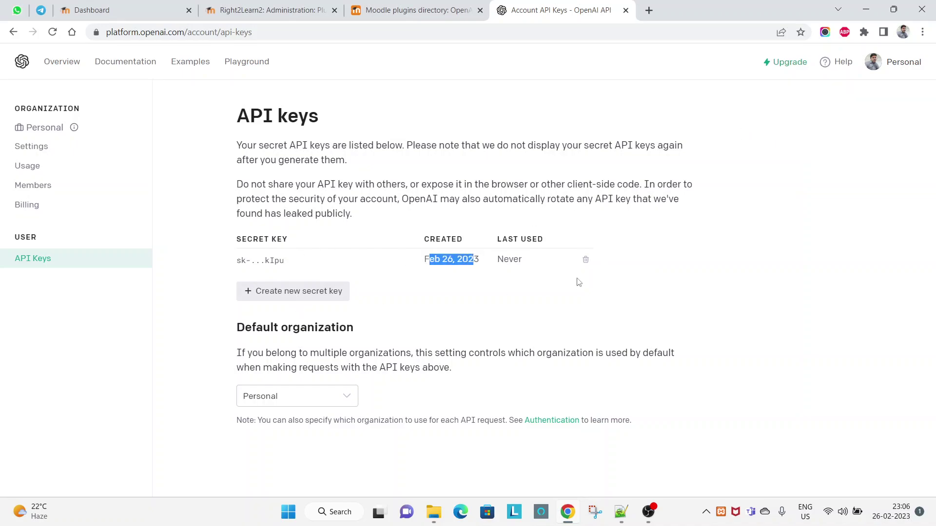
{"action": "left_click", "coordinate": [799, 64]}
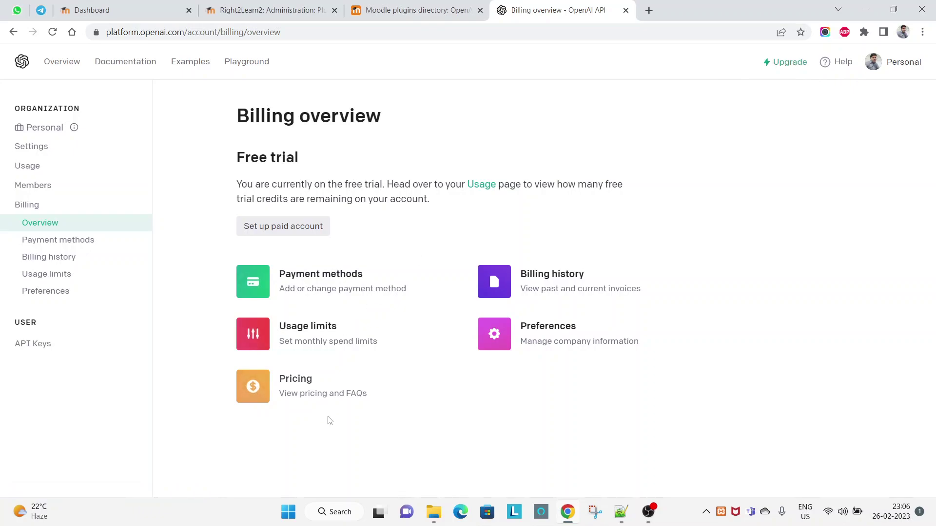
{"action": "left_click", "coordinate": [302, 387]}
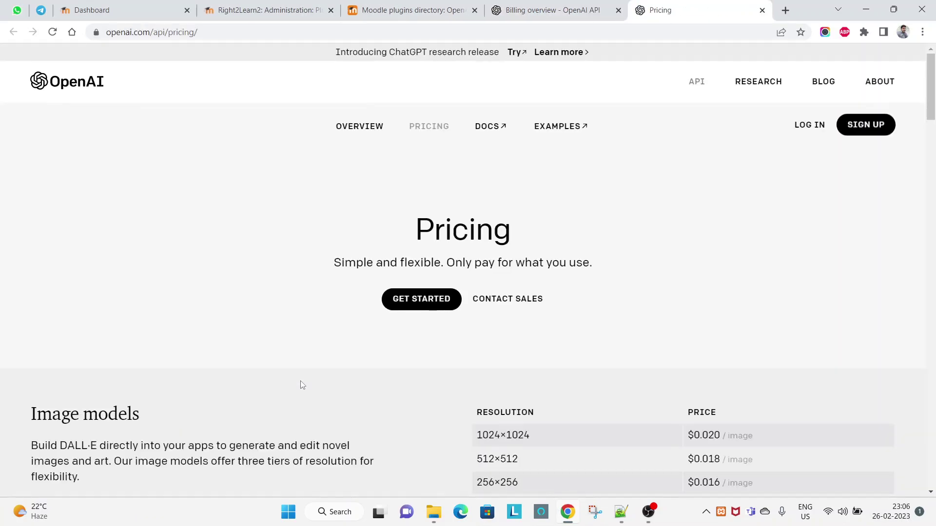
{"action": "scroll", "coordinate": [523, 330], "scroll_direction": "down", "scroll_amount": 1}
{"action": "scroll", "coordinate": [520, 328], "scroll_direction": "down", "scroll_amount": 5}
{"action": "scroll", "coordinate": [516, 324], "scroll_direction": "up", "scroll_amount": 3}
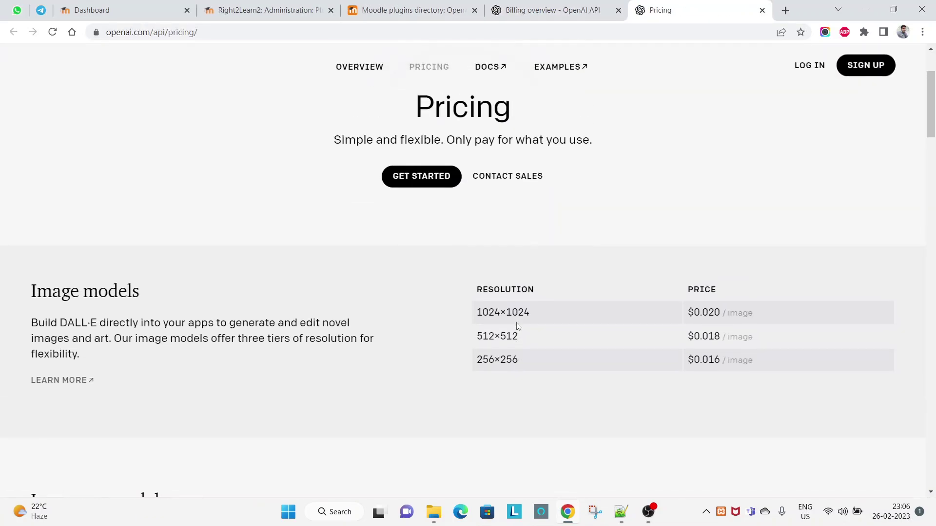
{"action": "scroll", "coordinate": [517, 325], "scroll_direction": "down", "scroll_amount": 1}
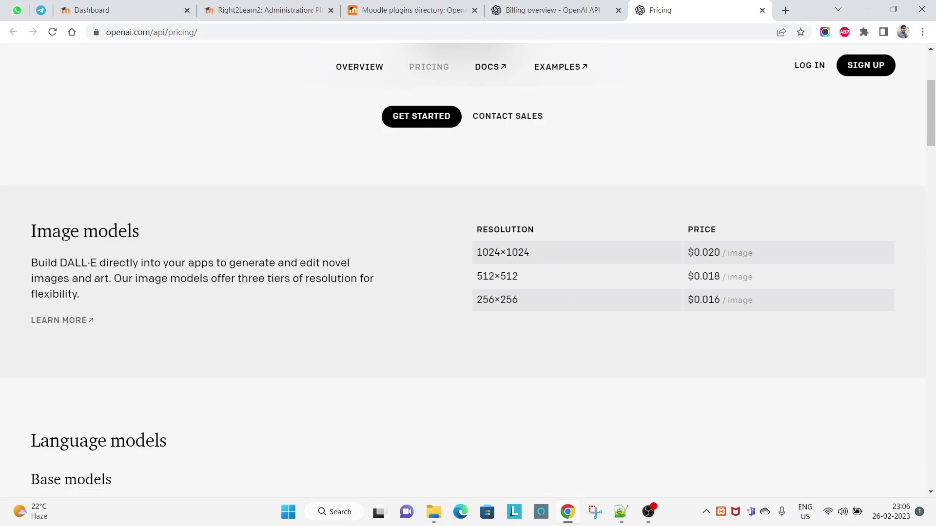
Check the $0.020 price for 1024×1024 images and the language model prices, then return to the Moodle Dashboard.
{"action": "triple_click", "coordinate": [705, 249]}
{"action": "left_click", "coordinate": [759, 257]}
{"action": "left_click_drag", "start_coordinate": [749, 255], "coordinate": [669, 257]}
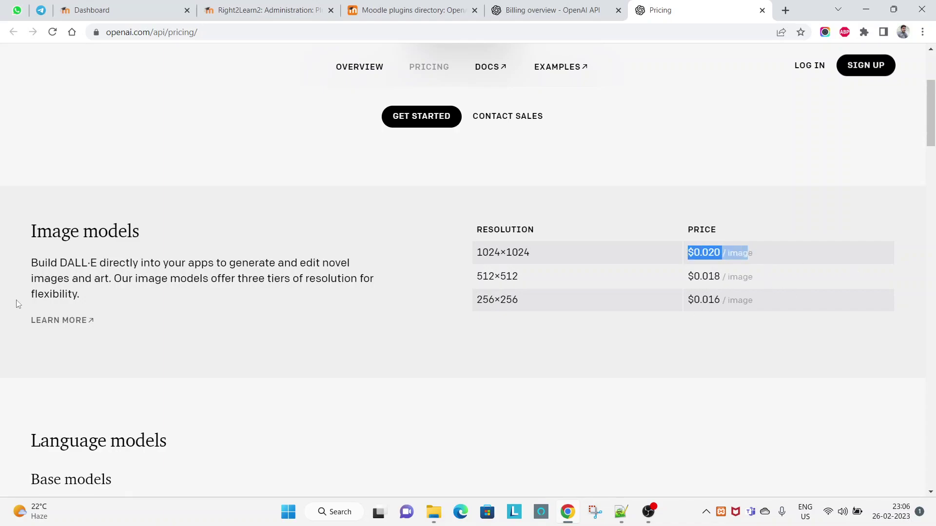
{"action": "scroll", "coordinate": [143, 299], "scroll_direction": "down", "scroll_amount": 3}
{"action": "scroll", "coordinate": [320, 294], "scroll_direction": "down", "scroll_amount": 2}
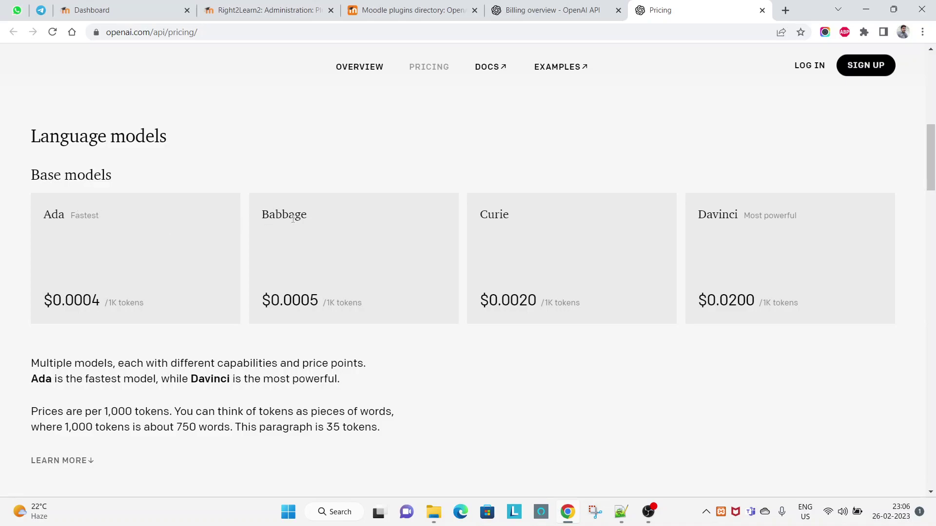
{"action": "scroll", "coordinate": [800, 323], "scroll_direction": "down", "scroll_amount": 5}
{"action": "scroll", "coordinate": [493, 351], "scroll_direction": "up", "scroll_amount": 12}
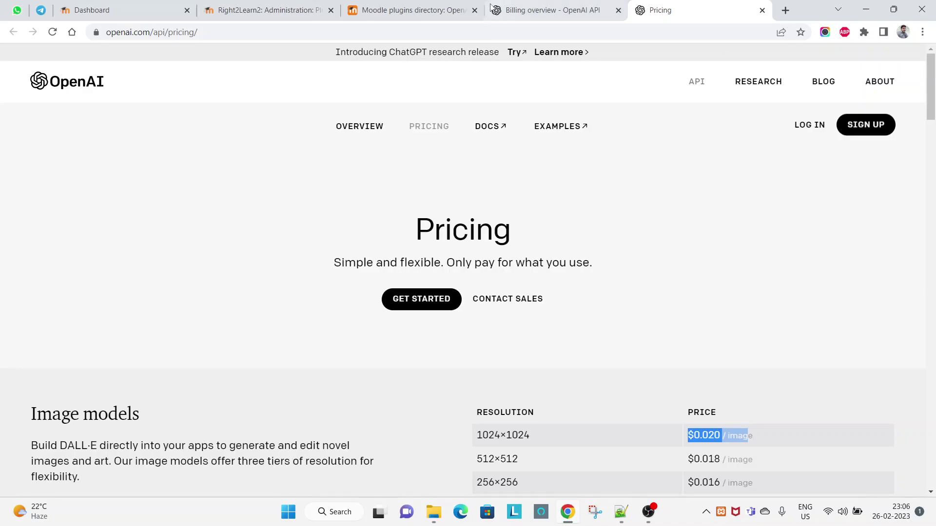
{"action": "left_click", "coordinate": [146, 6]}
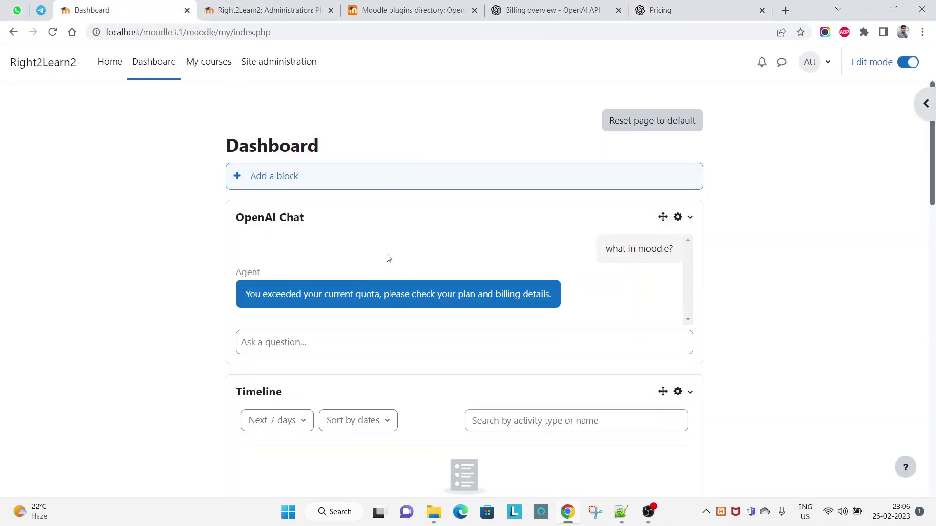
{"action": "left_click", "coordinate": [551, 10]}
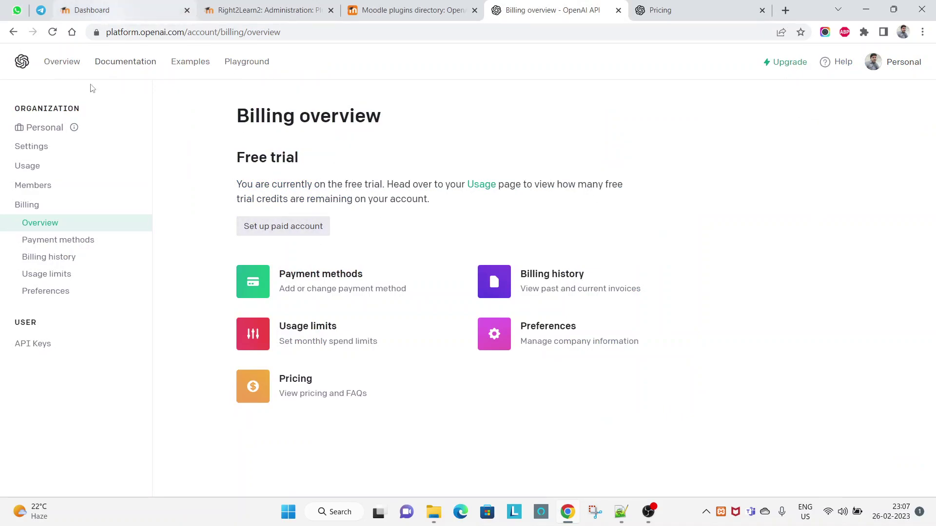
{"action": "mouse_move", "coordinate": [50, 129]}
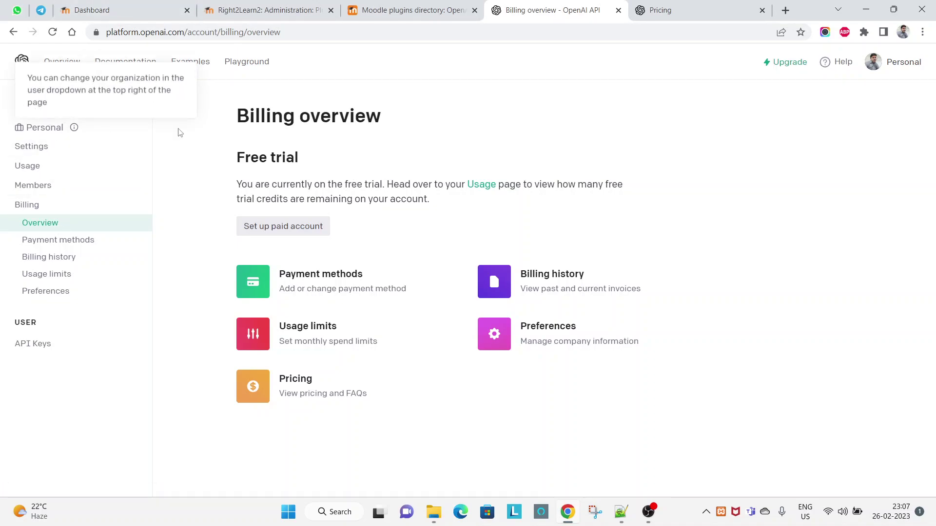
{"action": "left_click", "coordinate": [423, 6]}
{"action": "left_click", "coordinate": [97, 5]}
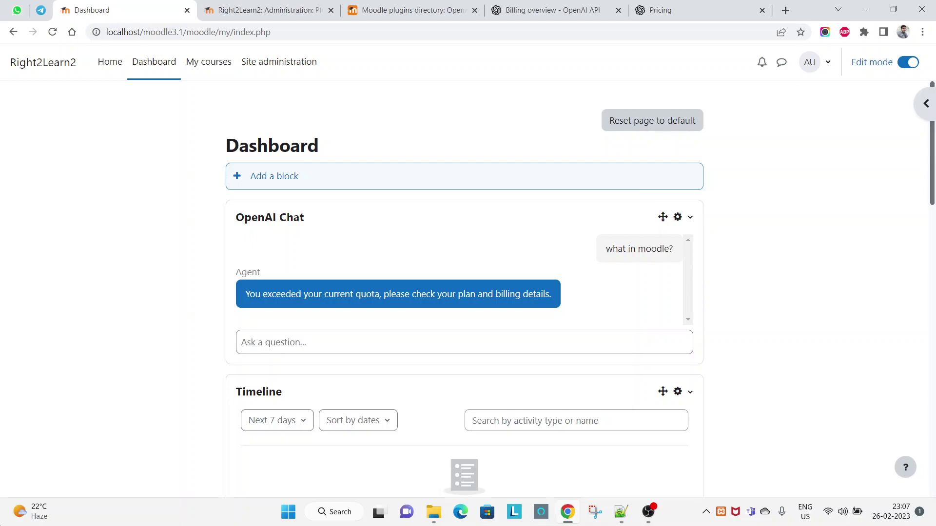
{"action": "left_click", "coordinate": [546, 17]}
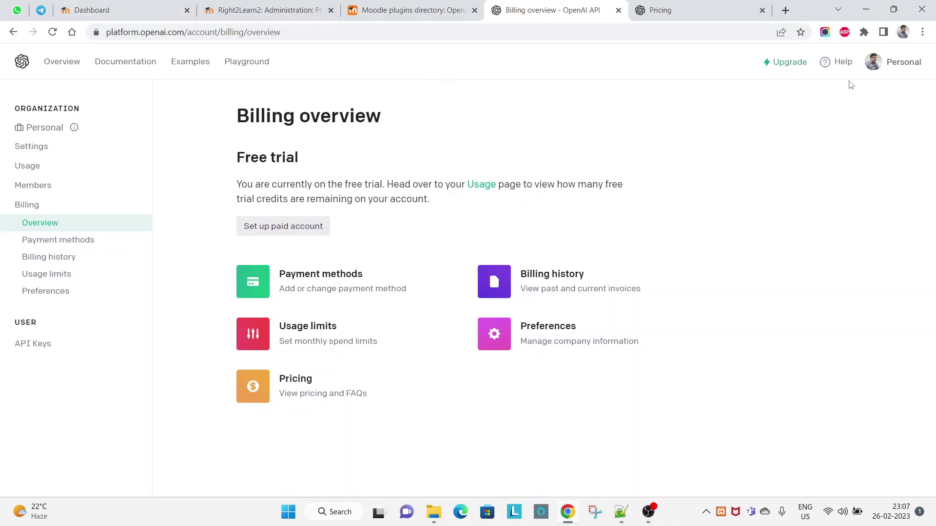
{"action": "left_click", "coordinate": [145, 4]}
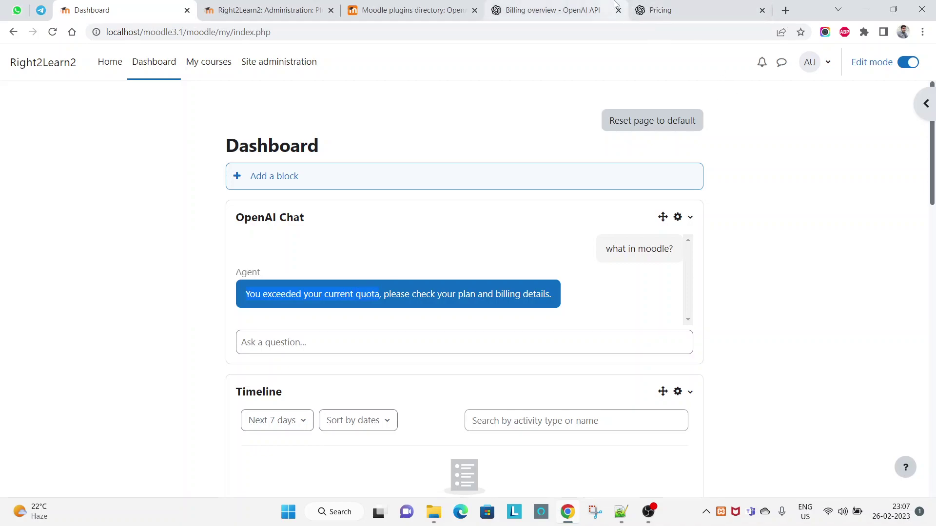
{"action": "left_click", "coordinate": [675, 6]}
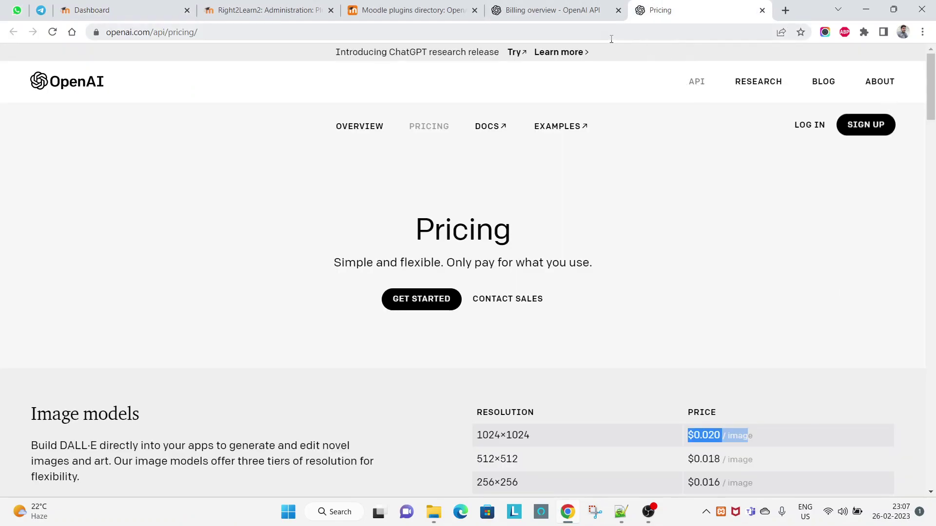
{"action": "left_click", "coordinate": [560, 11]}
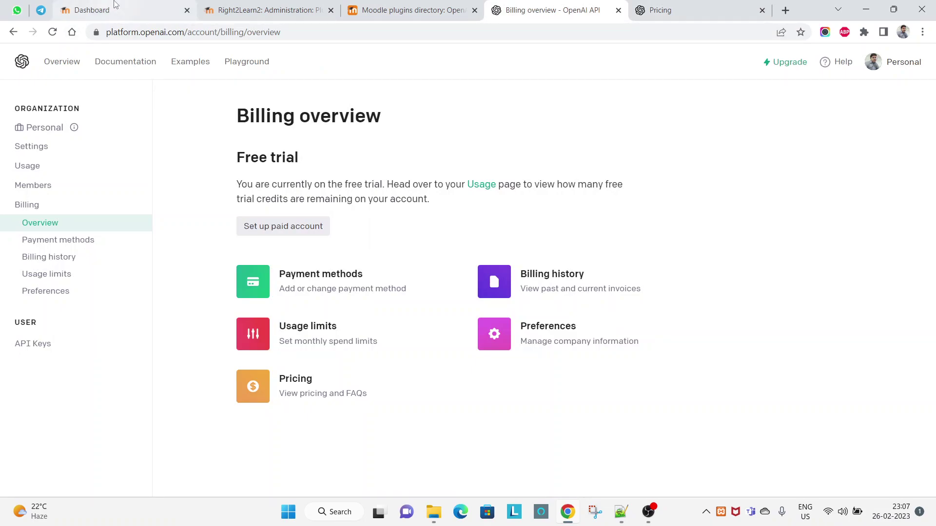
{"action": "left_click", "coordinate": [91, 10]}
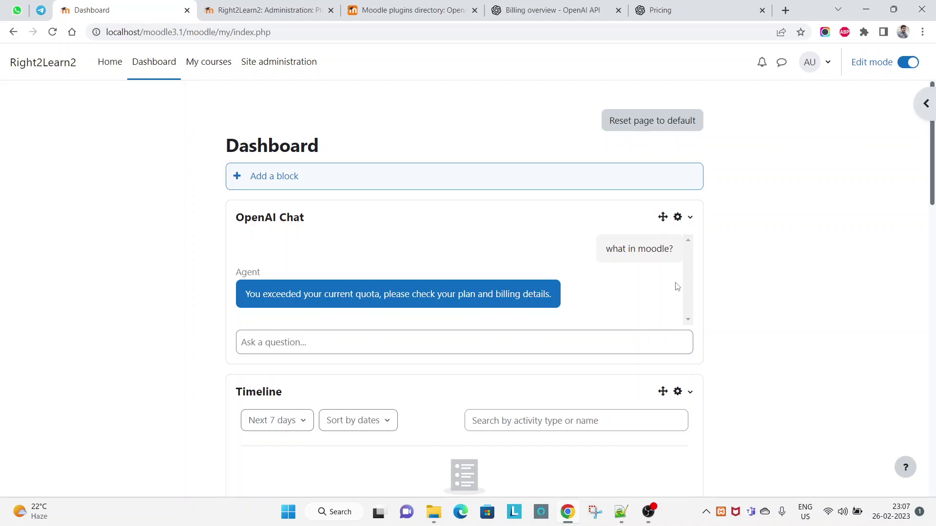
{"action": "mouse_move", "coordinate": [649, 521]}
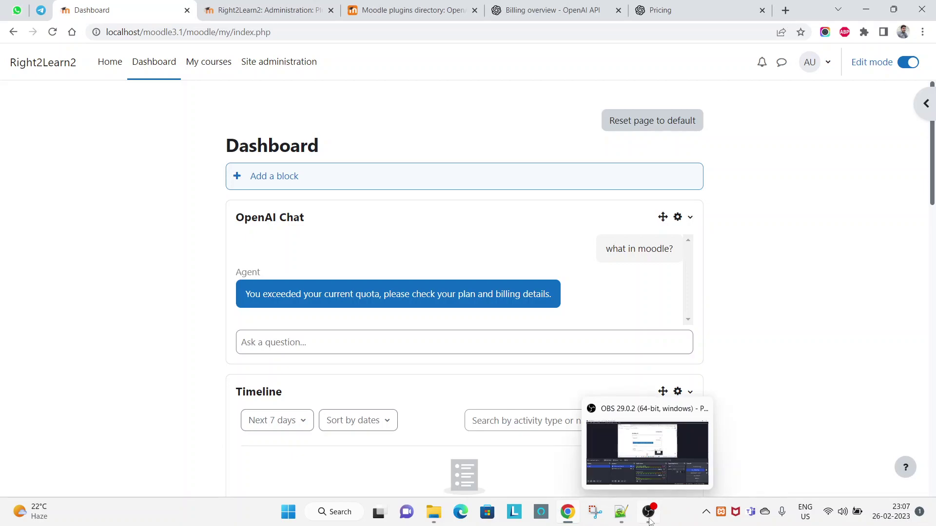